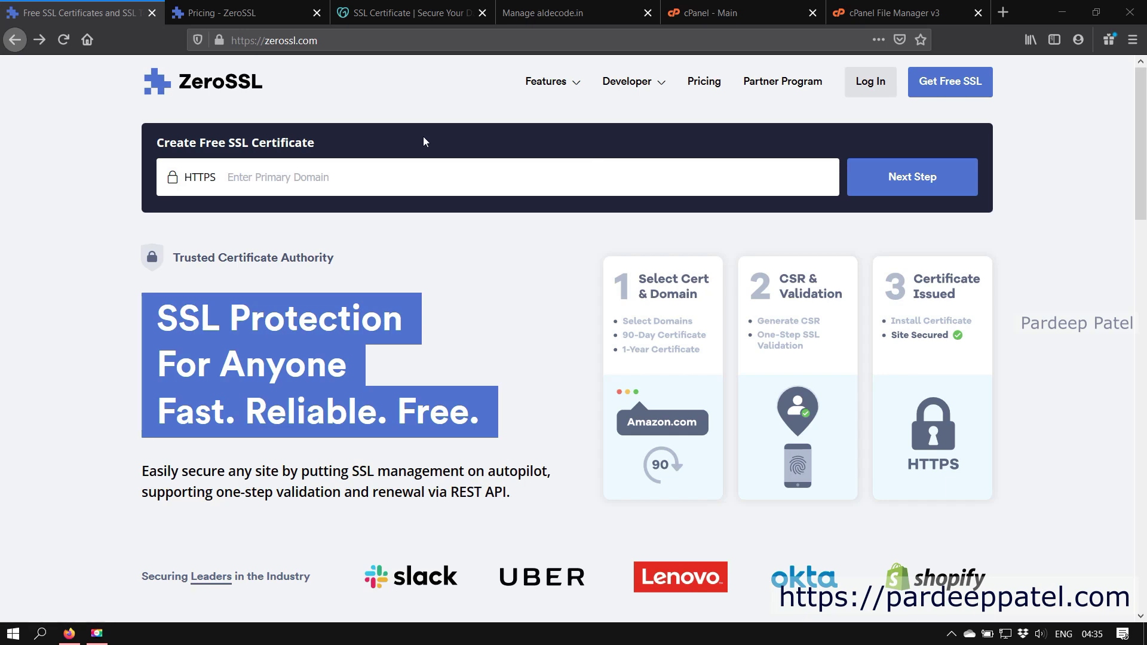
# Go to the ZeroSSL pricing page, compare the Free and Basic plans, and highlight the Basic heading
pyautogui.hotkey('ctrl', 'Tab')
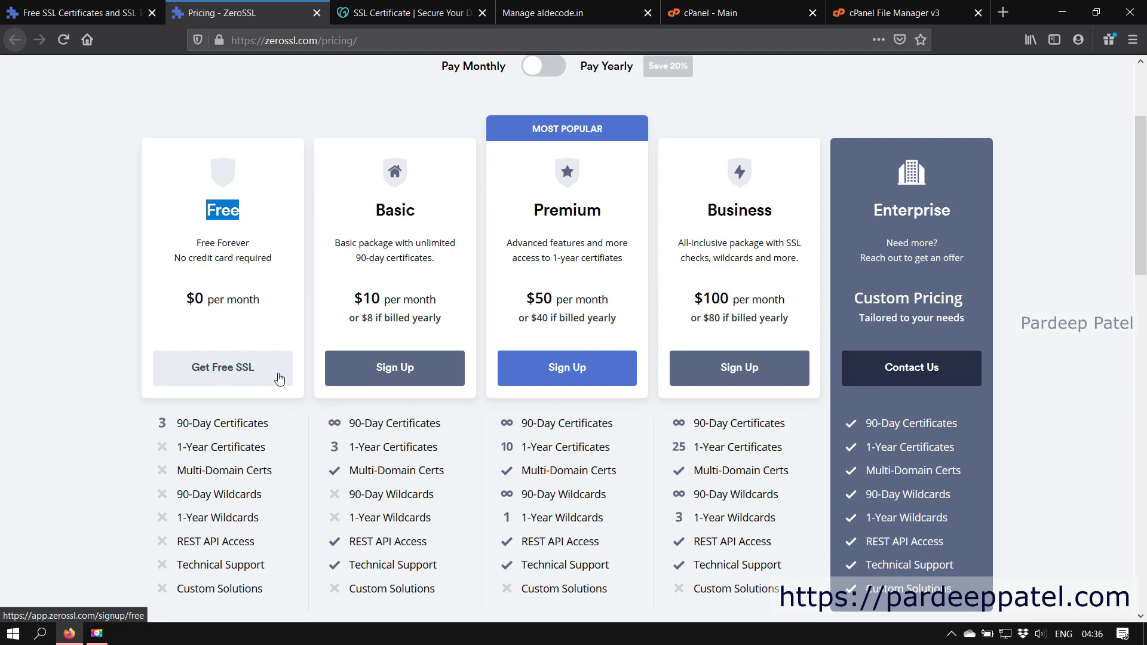
pyautogui.scroll(-2, 276, 371)
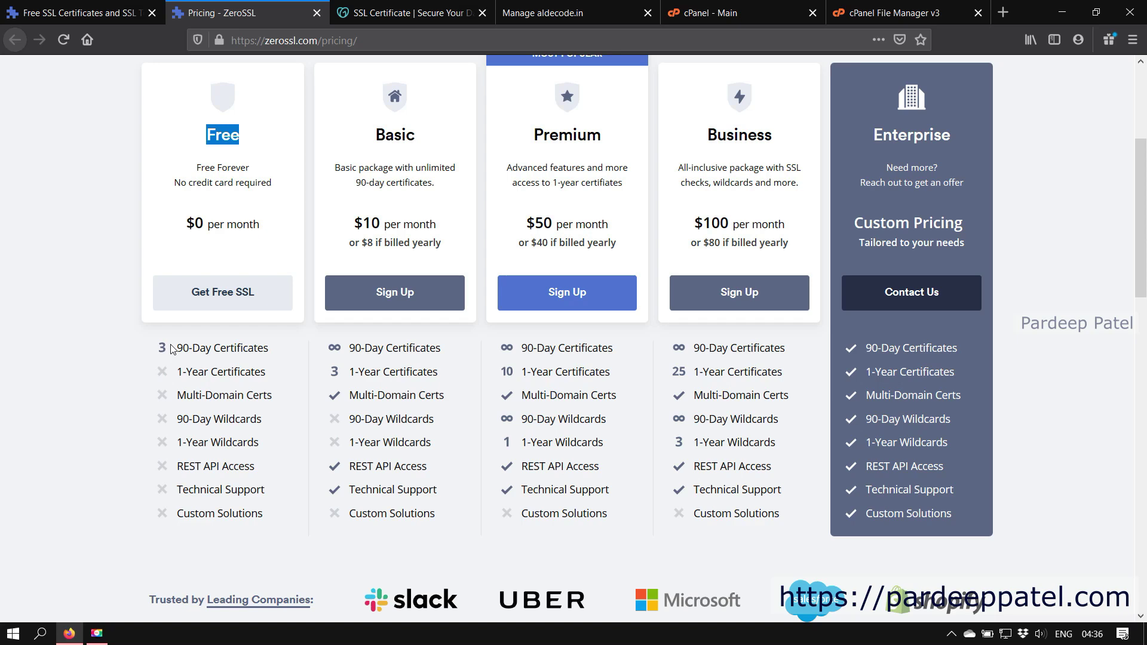
pyautogui.scroll(2, 172, 348)
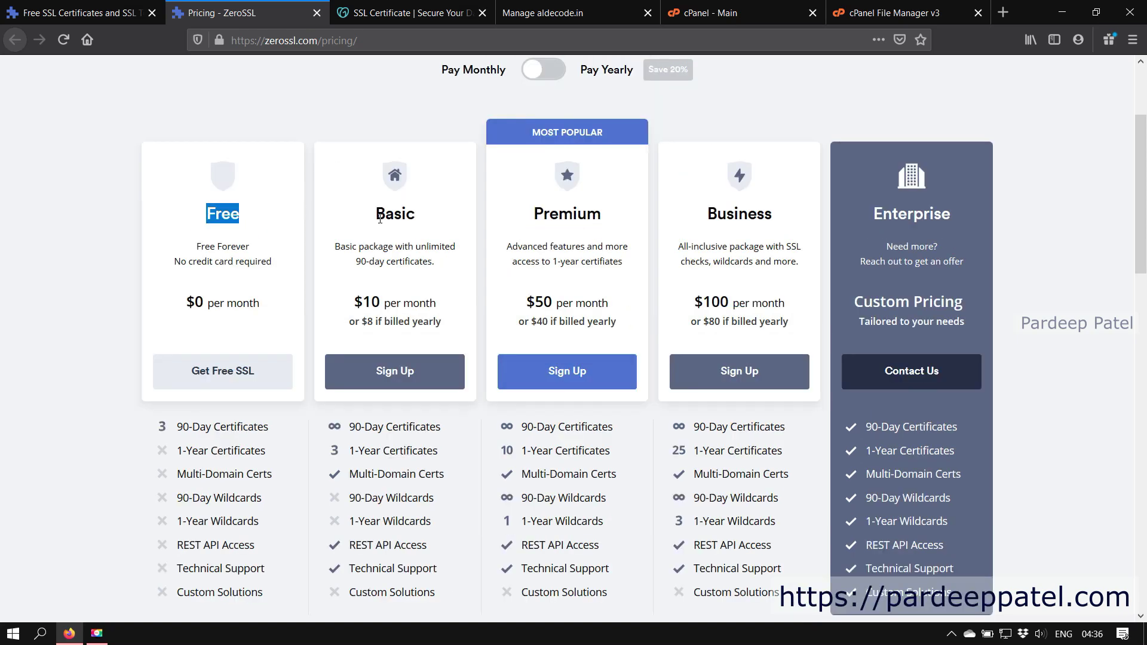
pyautogui.moveTo(376, 214); pyautogui.dragTo(416, 215)
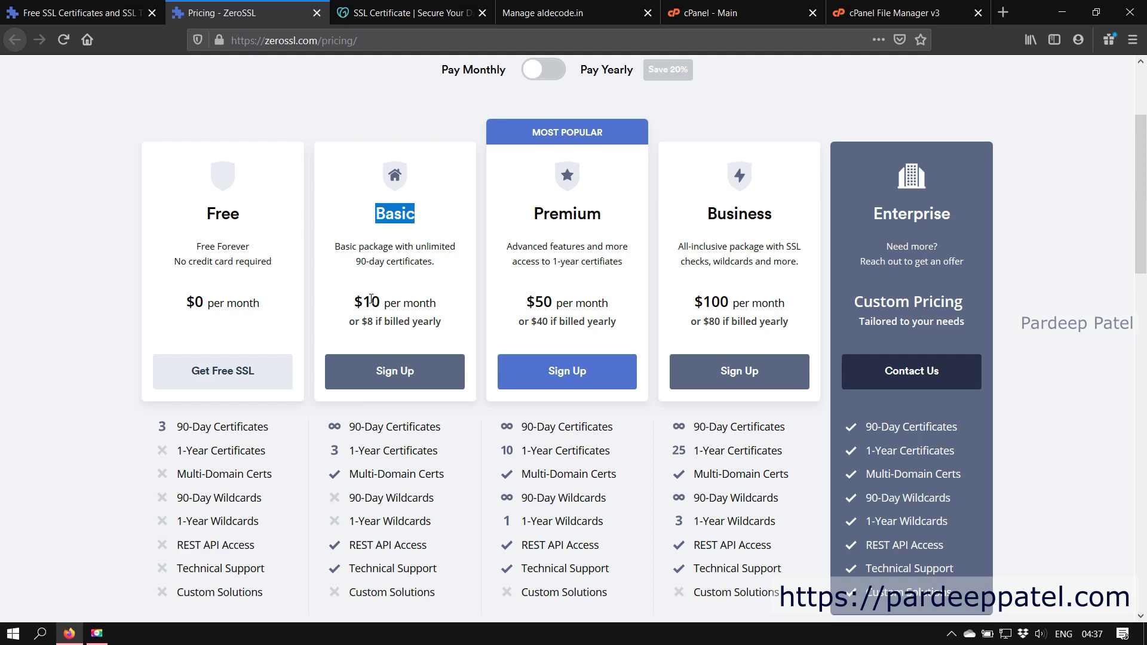
pyautogui.scroll(-3, 371, 298)
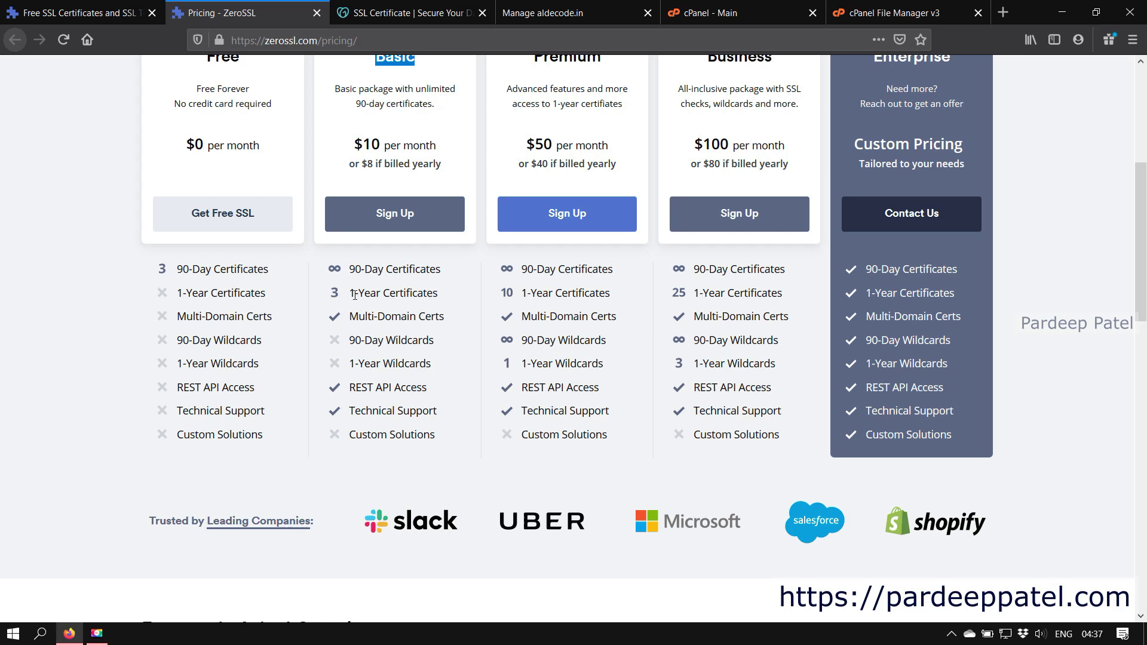
pyautogui.scroll(1, 354, 308)
pyautogui.scroll(3, 354, 308)
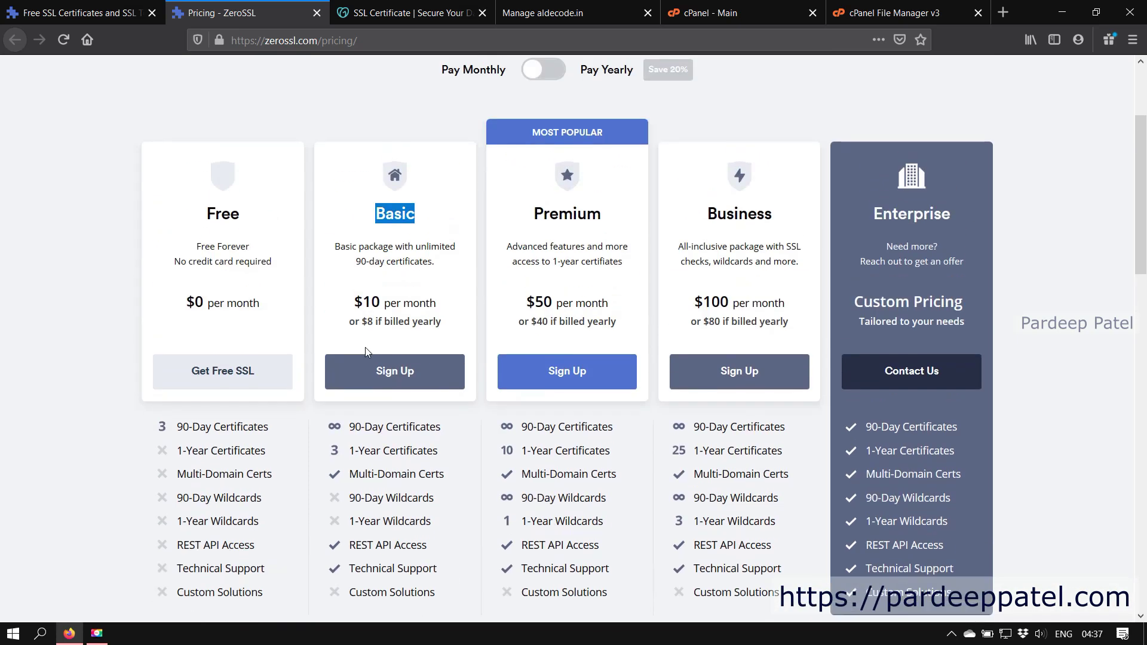
# Highlight the Basic plan's Multi-Domain Certs, REST API Access and $10 monthly price
pyautogui.scroll(-3, 341, 299)
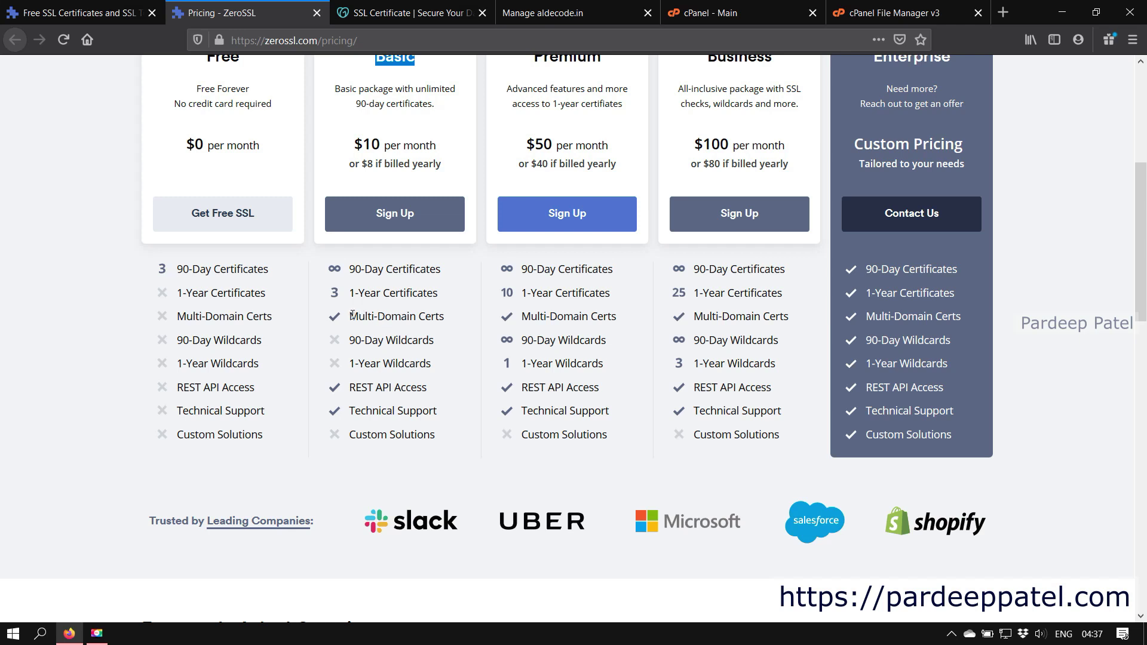
pyautogui.moveTo(351, 315); pyautogui.dragTo(447, 312)
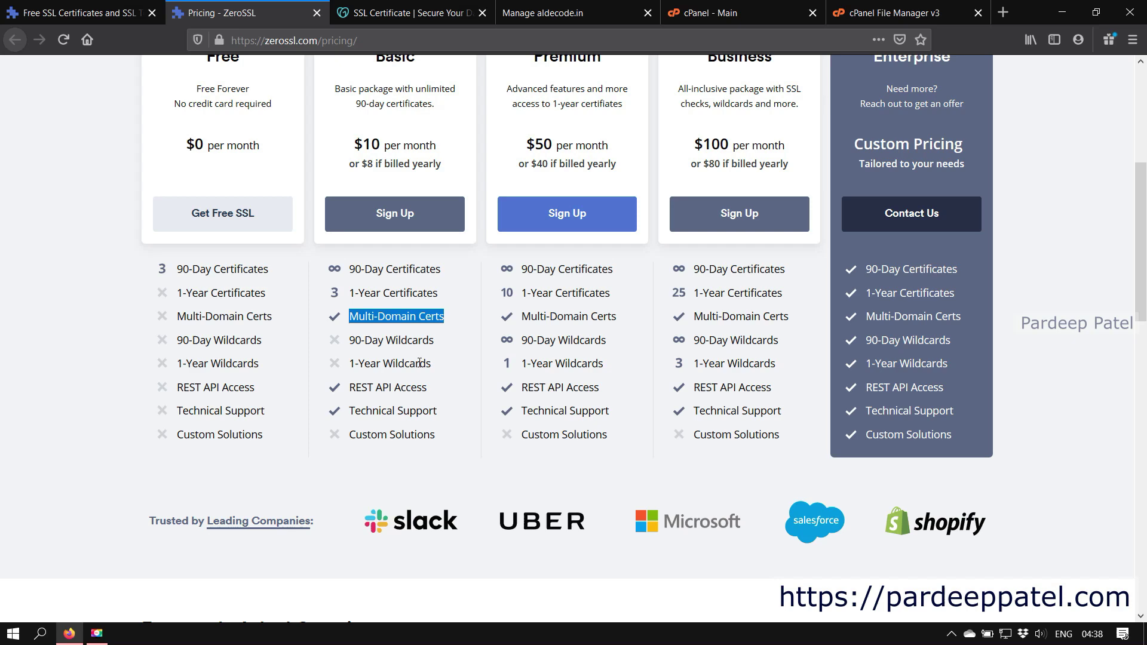
pyautogui.scroll(-1, 414, 396)
pyautogui.tripleClick(412, 363)
pyautogui.scroll(3, 587, 152)
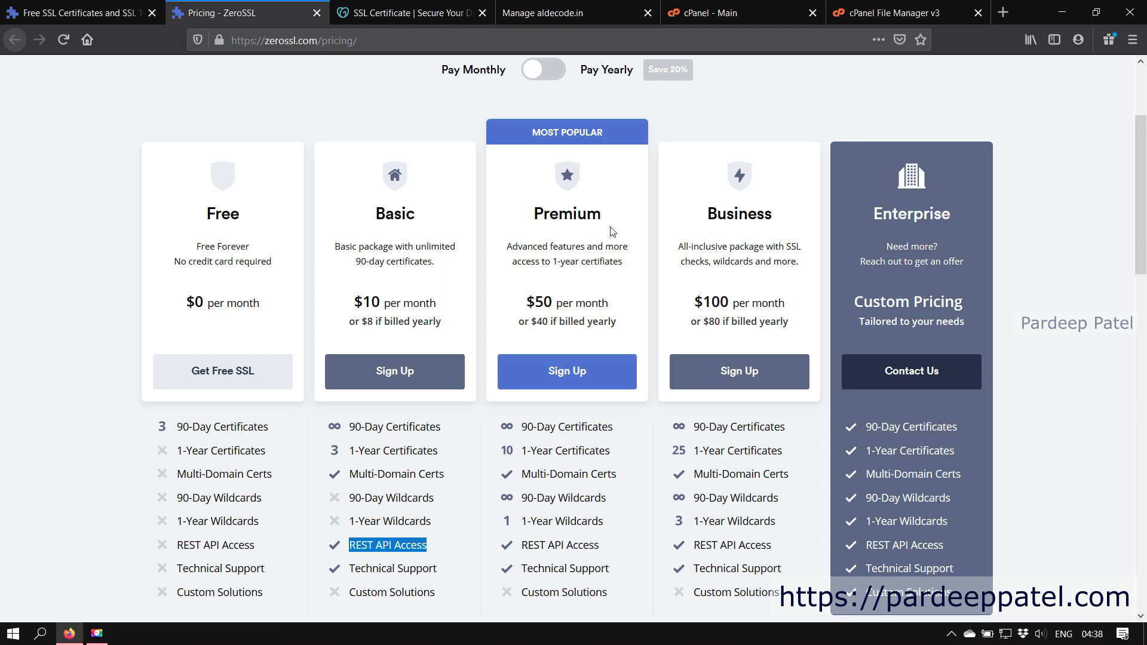
pyautogui.scroll(-2, 612, 231)
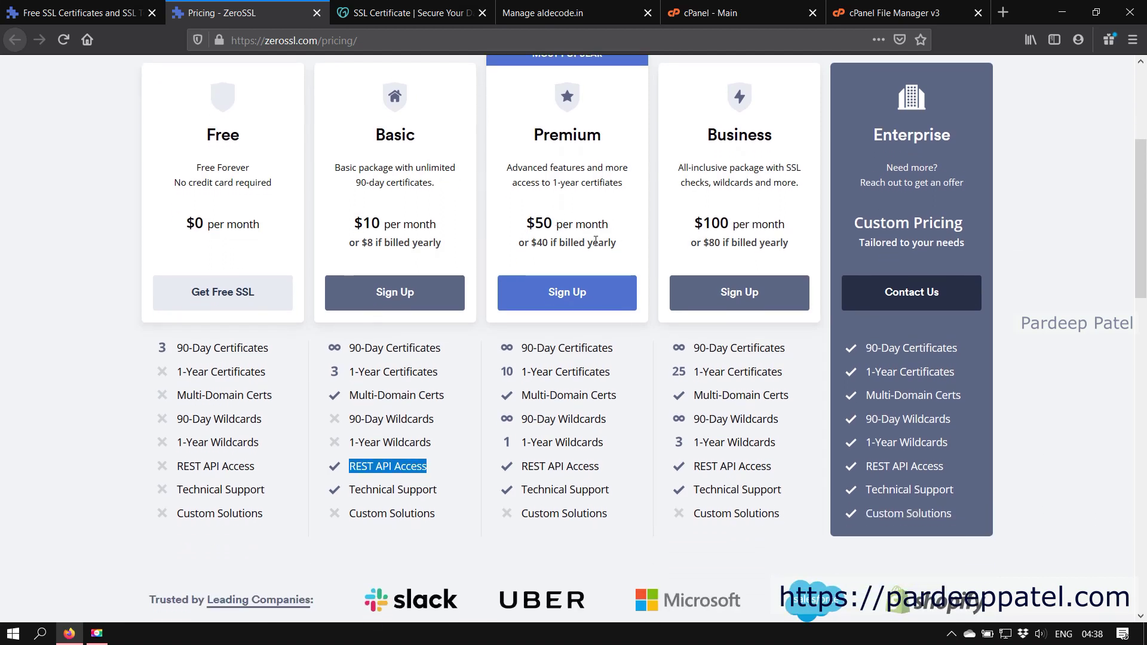
pyautogui.scroll(2, 585, 223)
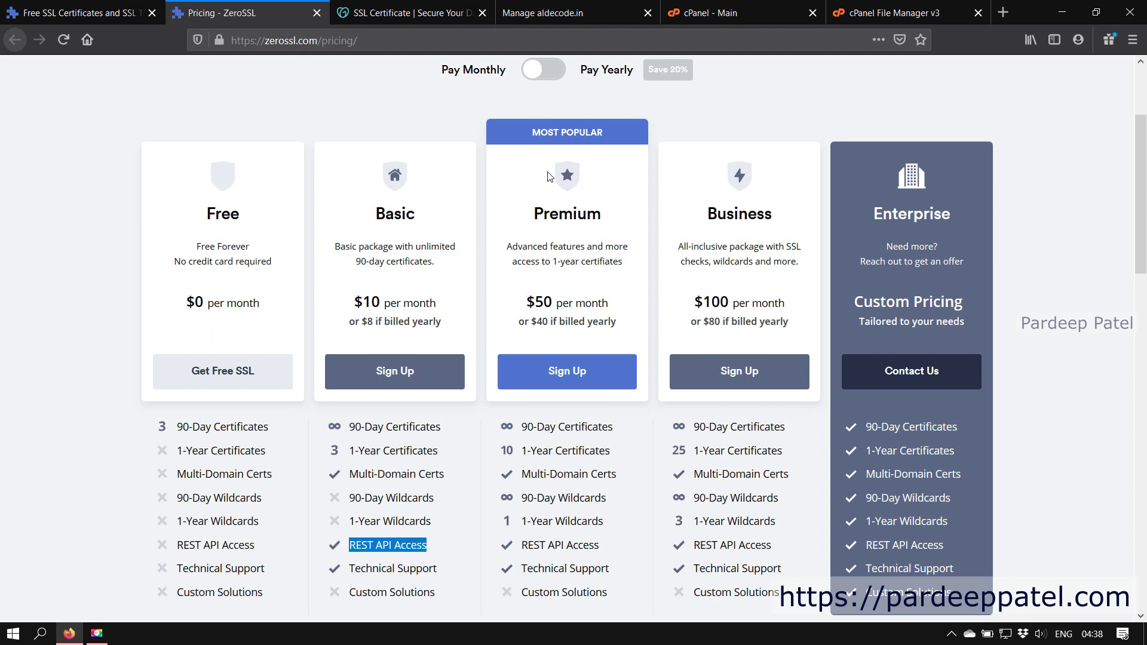
pyautogui.moveTo(353, 302); pyautogui.dragTo(426, 303)
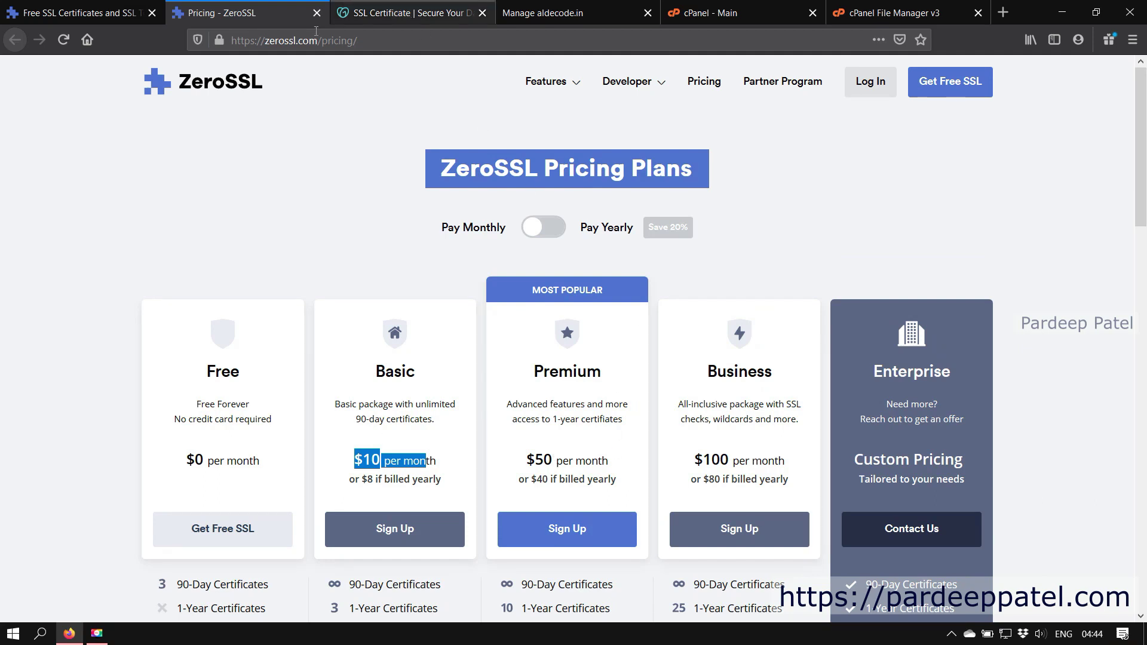
# Close the pricing tabs and choose Get Free SSL from the home page navigation
pyautogui.hotkey('ctrl', 'w')
pyautogui.hotkey('ctrl', 'w')
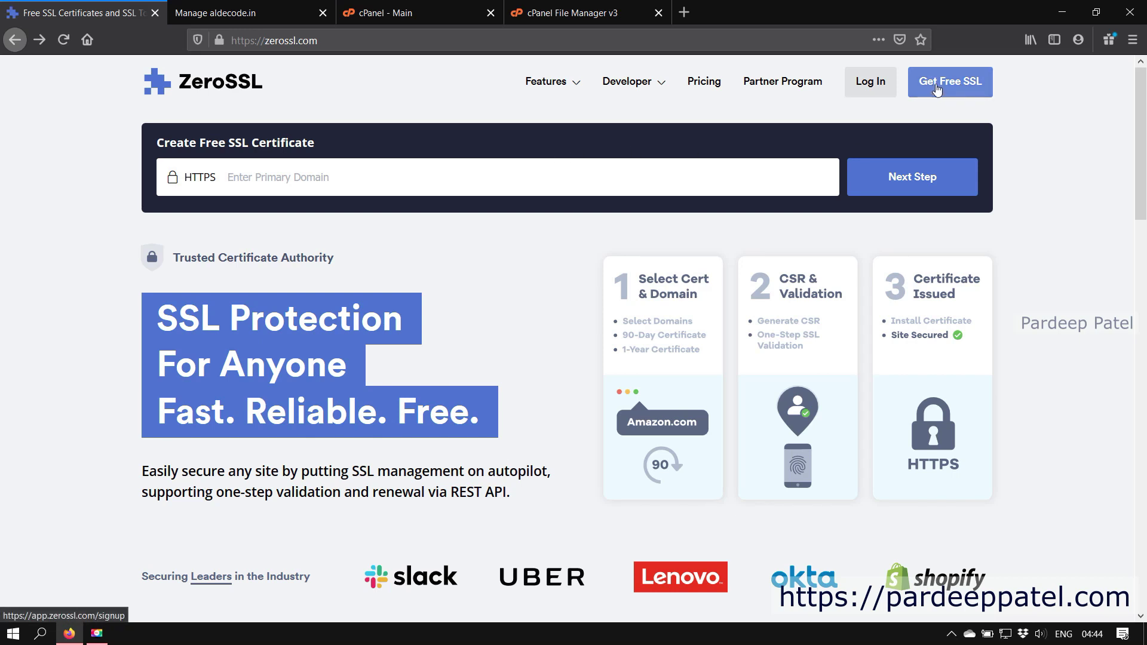
pyautogui.click(962, 90)
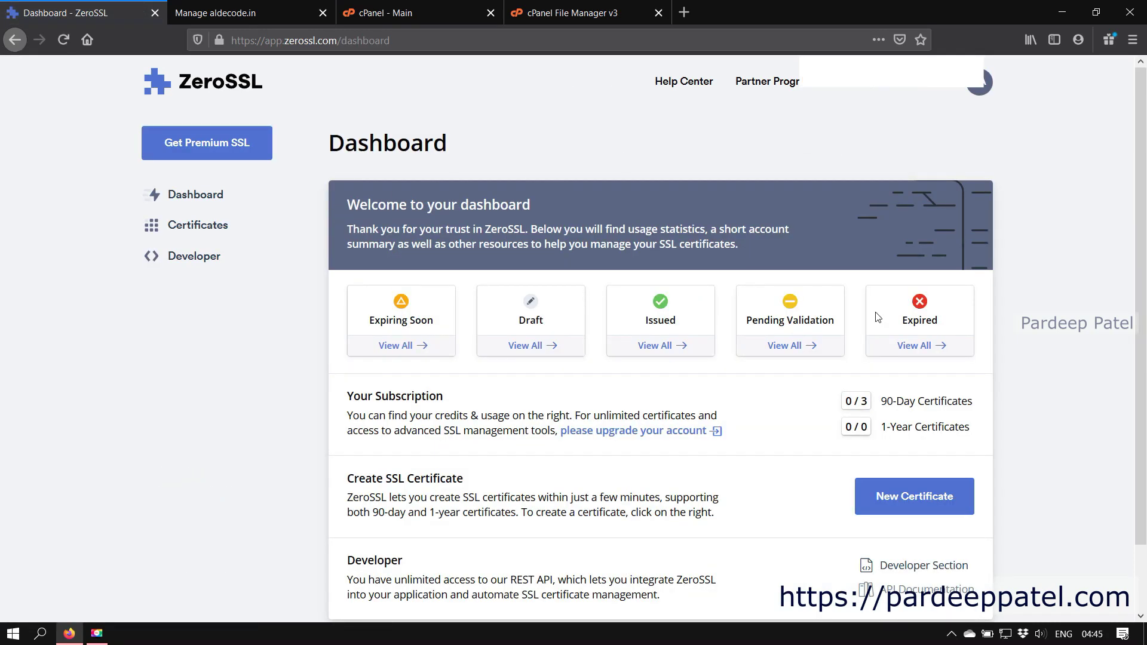
# Check the dashboard's 0 / 3 90-Day Certificates allowance, then start a New Certificate
pyautogui.scroll(-2, 786, 188)
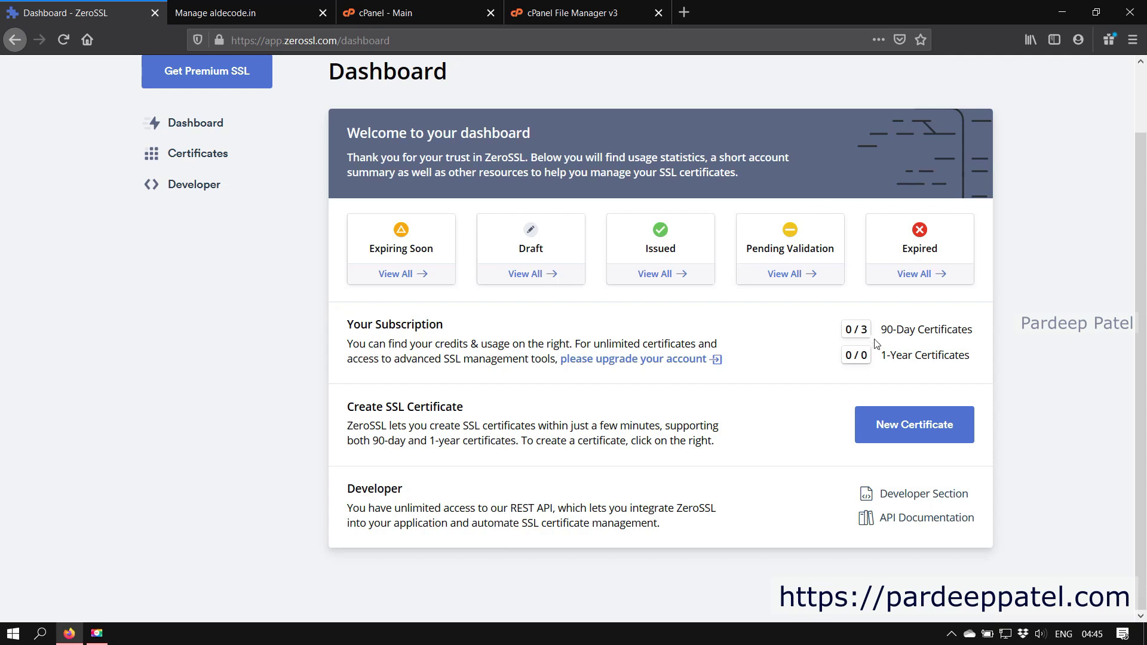
pyautogui.moveTo(849, 330); pyautogui.dragTo(347, 322)
pyautogui.click(916, 389)
pyautogui.click(877, 366)
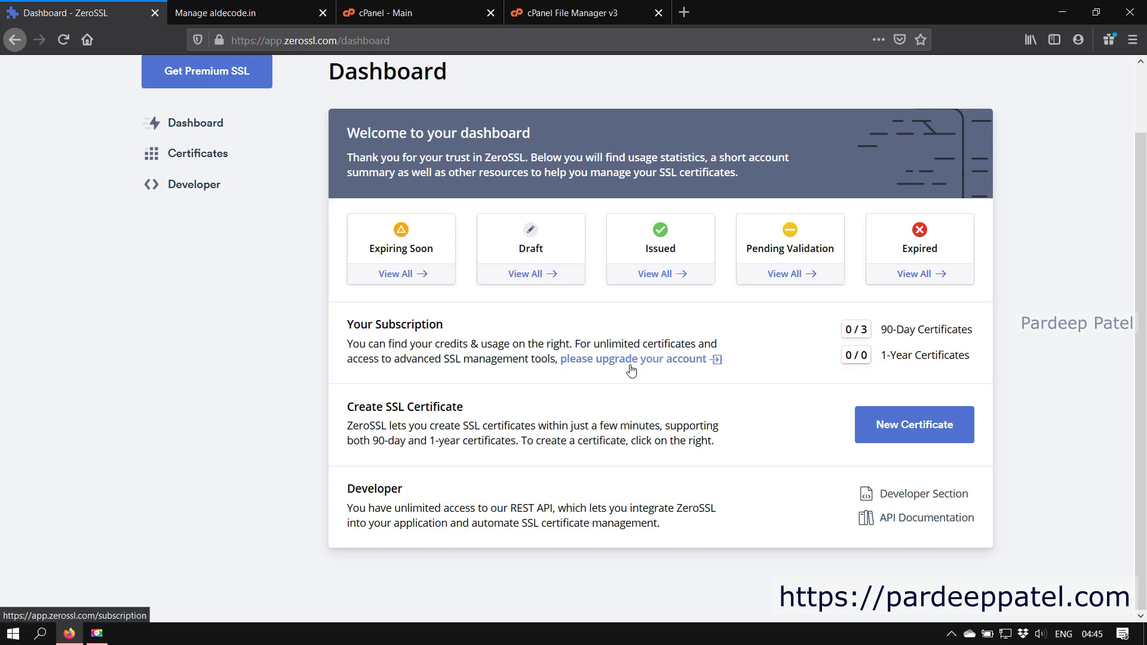
pyautogui.click(935, 425)
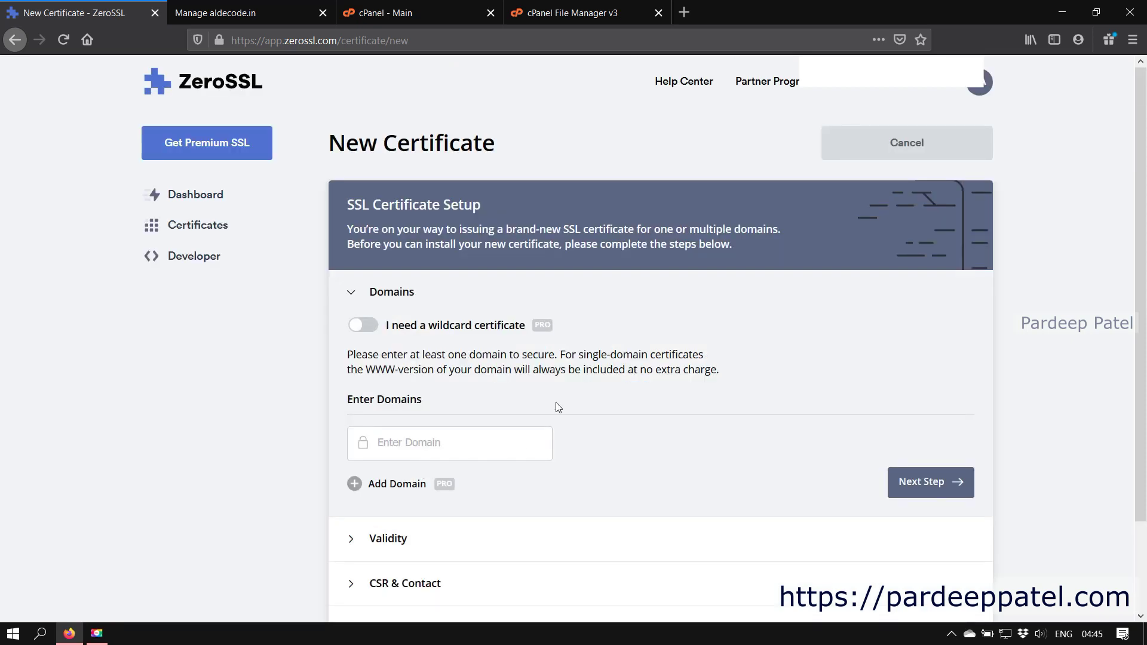
# Switch the wildcard certificate option on and back off, keeping a single-domain certificate
pyautogui.scroll(-2, 555, 406)
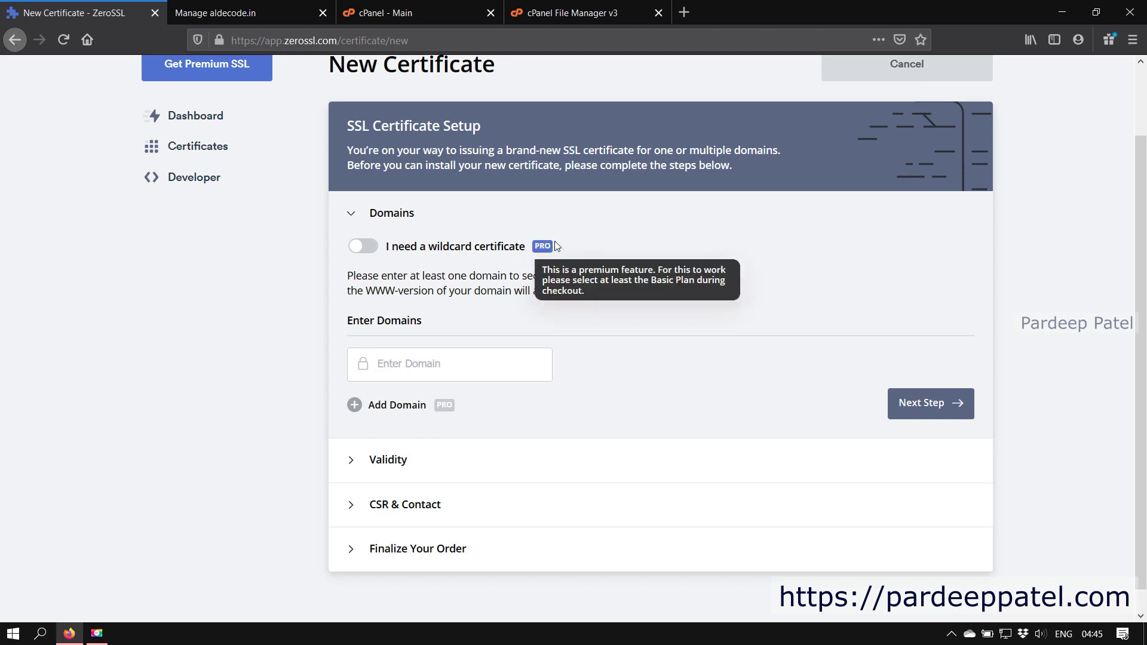
pyautogui.moveTo(541, 254)
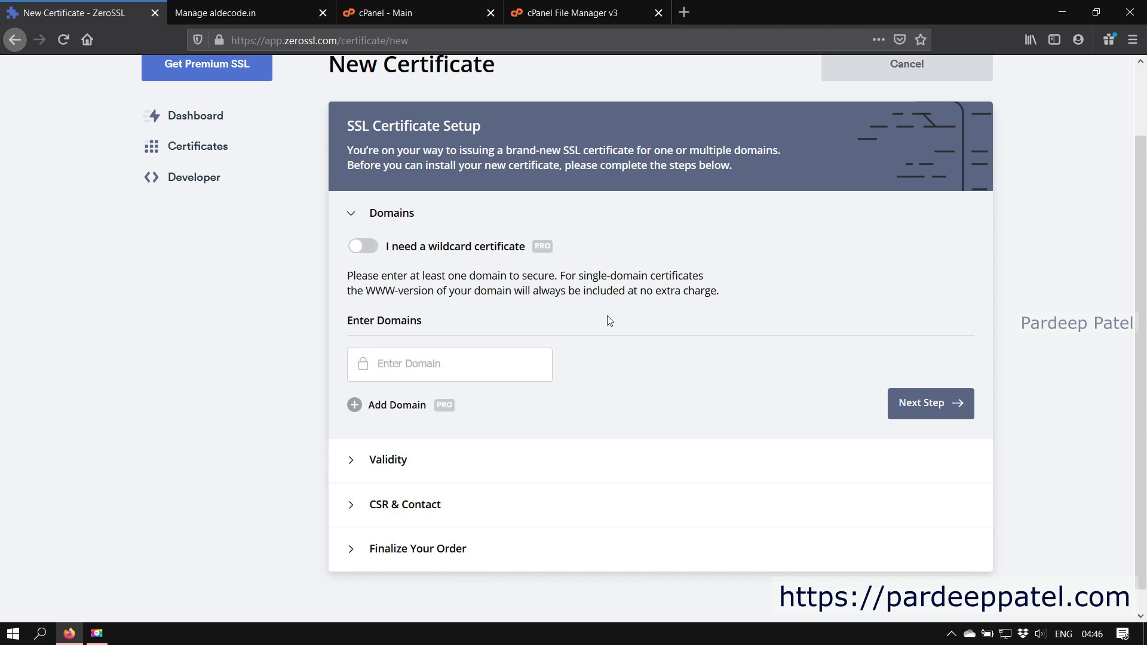
pyautogui.click(371, 249)
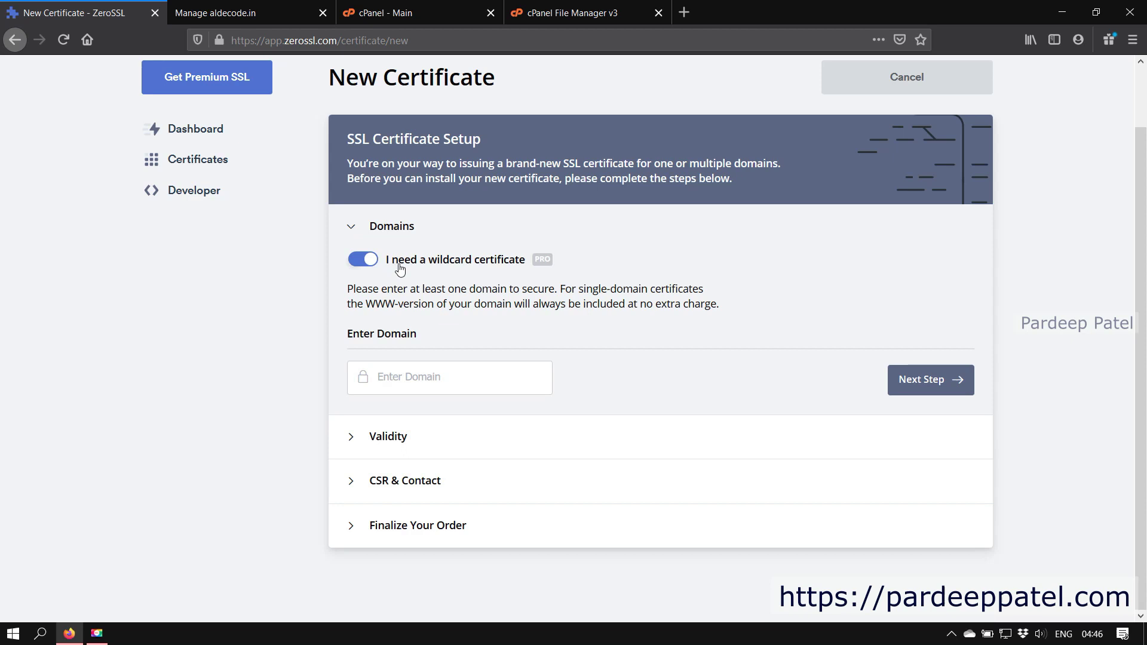
pyautogui.click(368, 260)
# Enter pardeeppatel.com and add extra domain rows holding xyz.com and abc.com
pyautogui.scroll(-1, 384, 267)
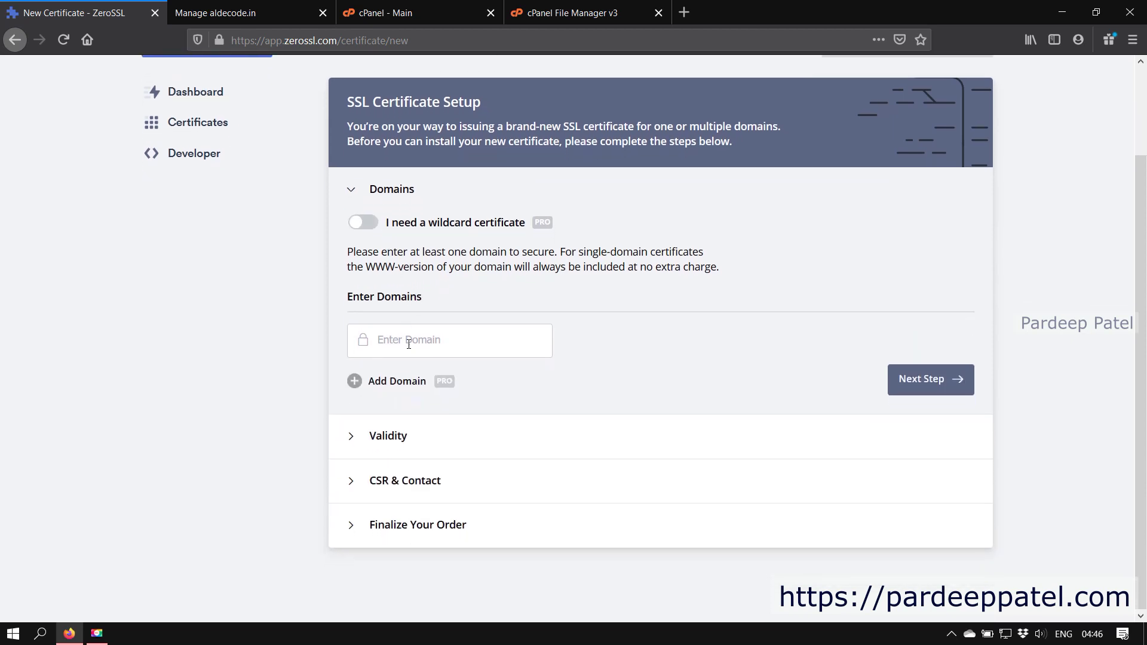
pyautogui.write('p')
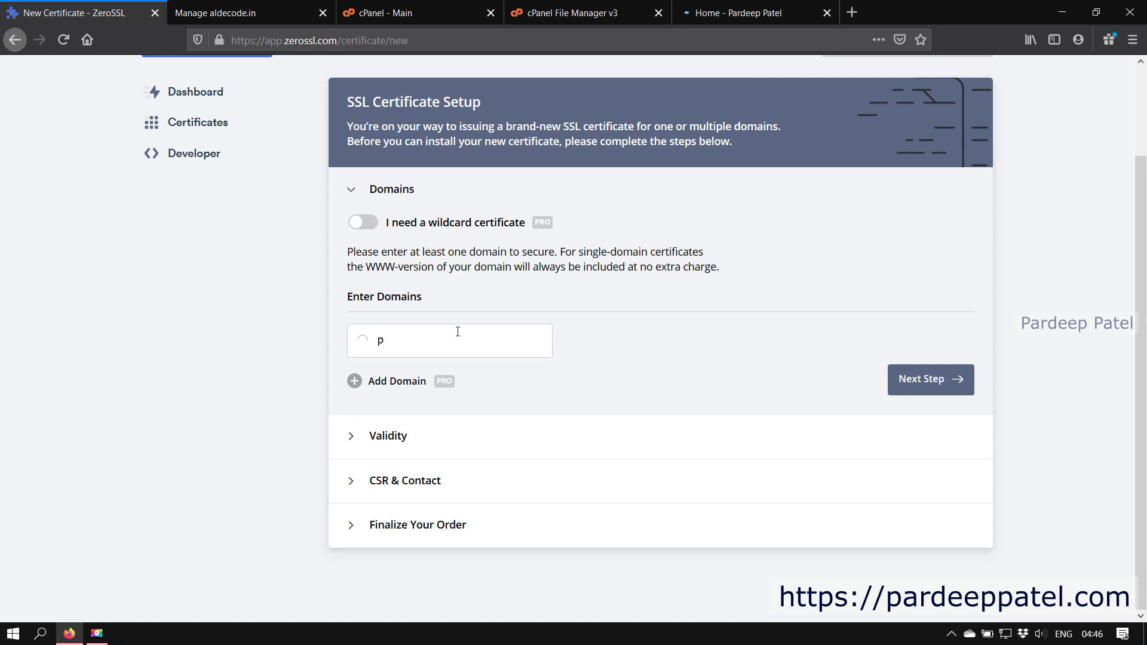
pyautogui.write('ardeepp')
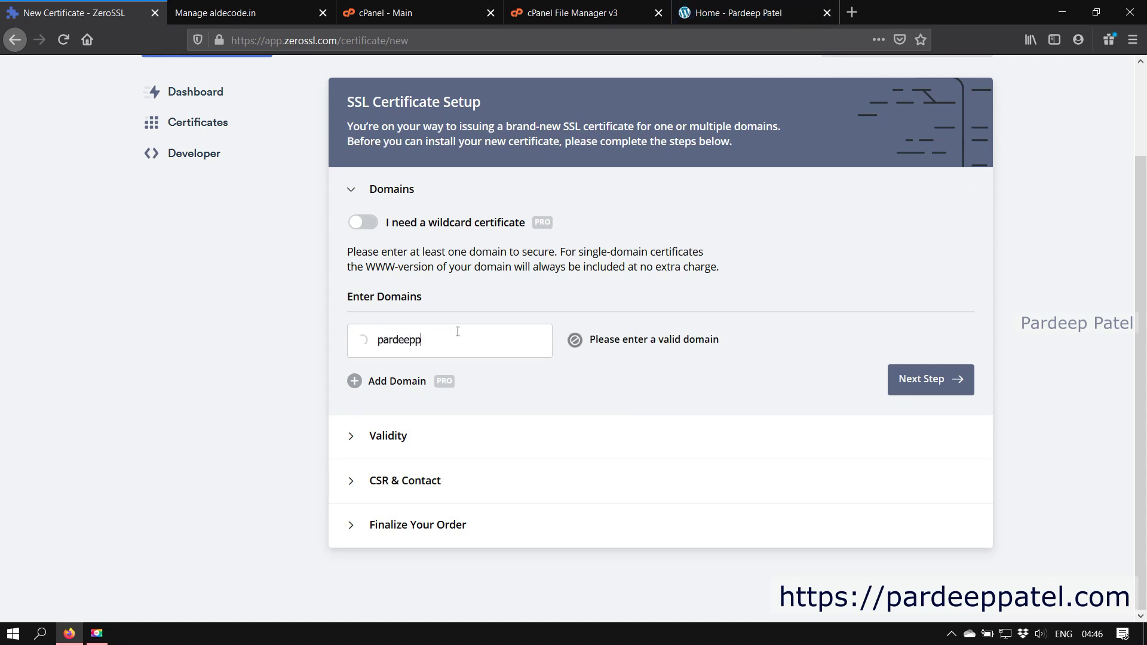
pyautogui.write('atel.com')
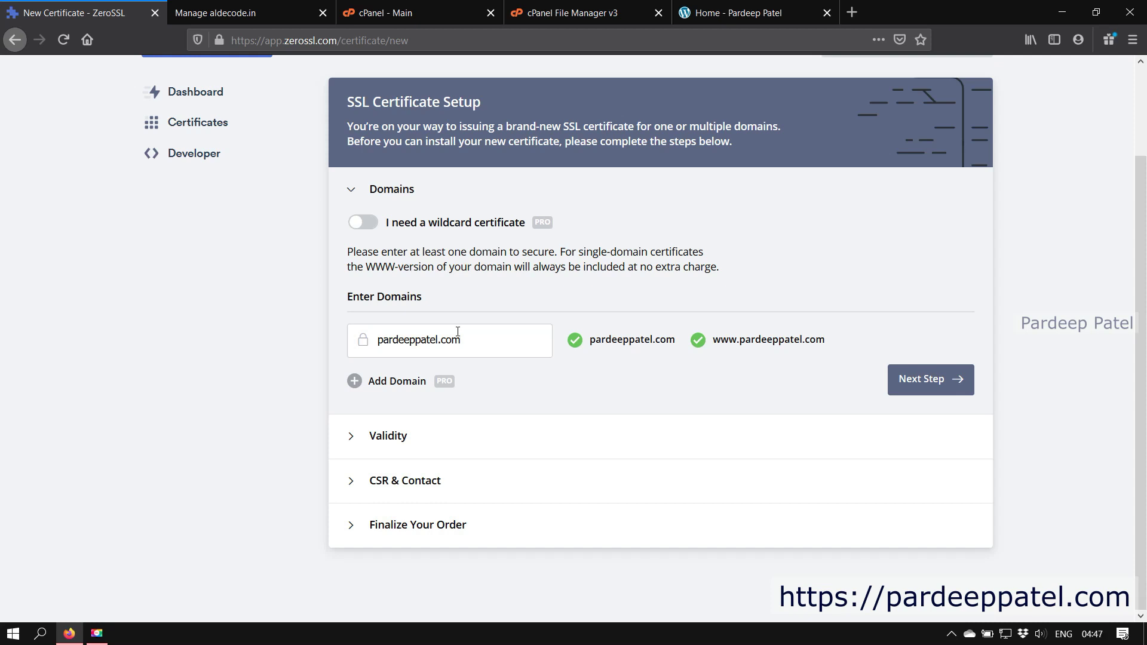
pyautogui.click(354, 384)
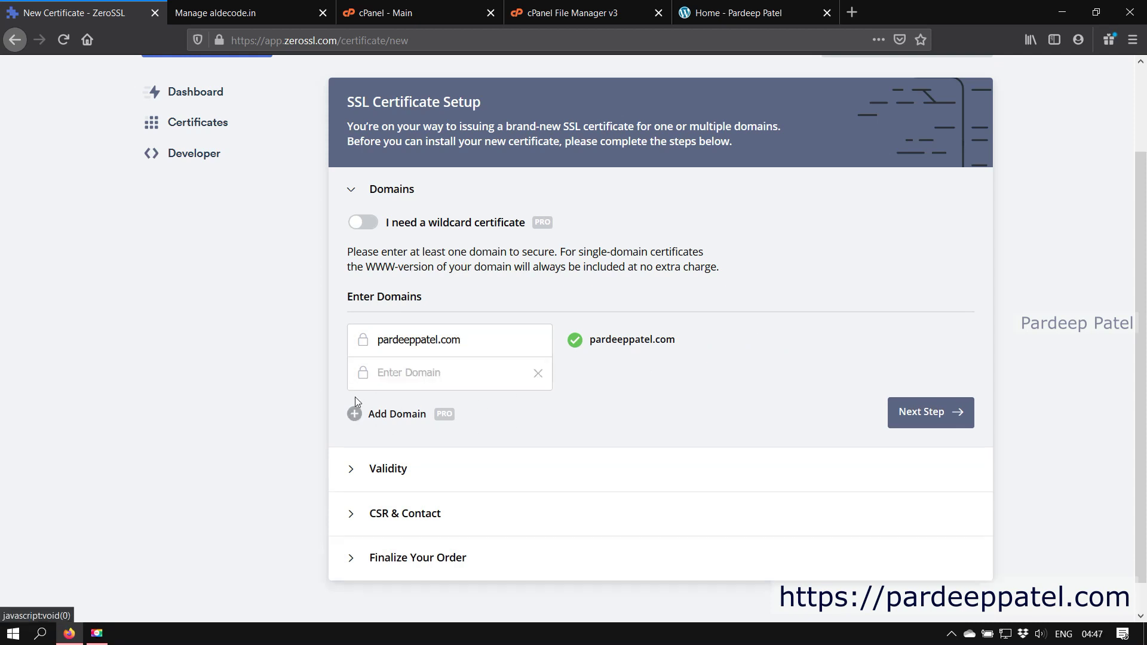
pyautogui.click(355, 414)
pyautogui.click(359, 447)
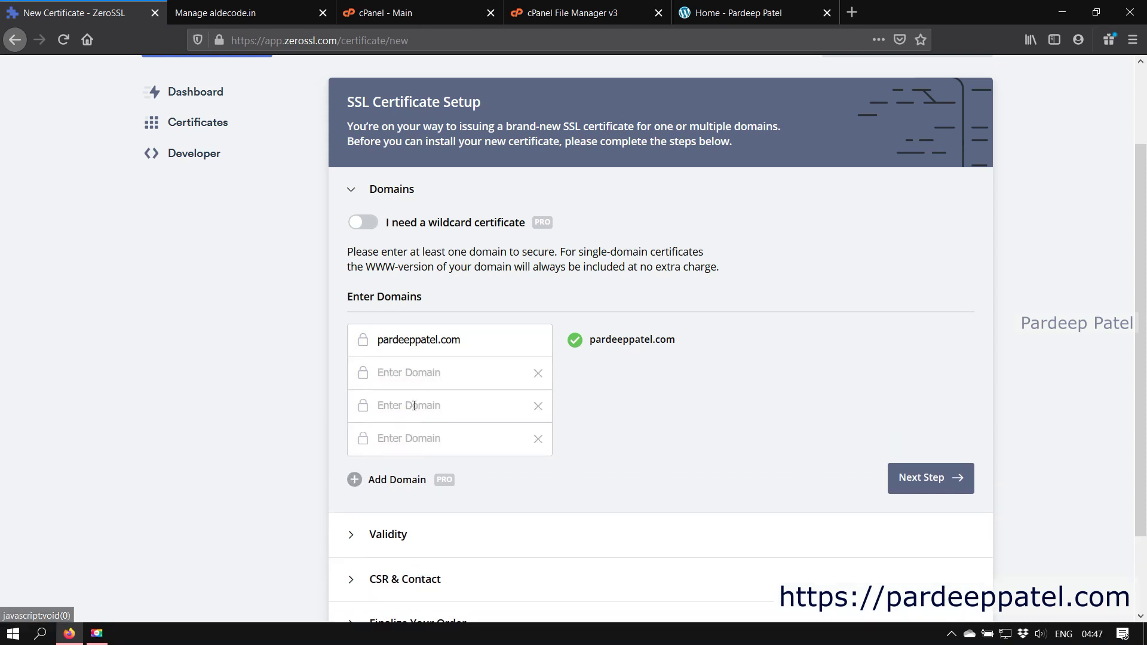
pyautogui.click(421, 373)
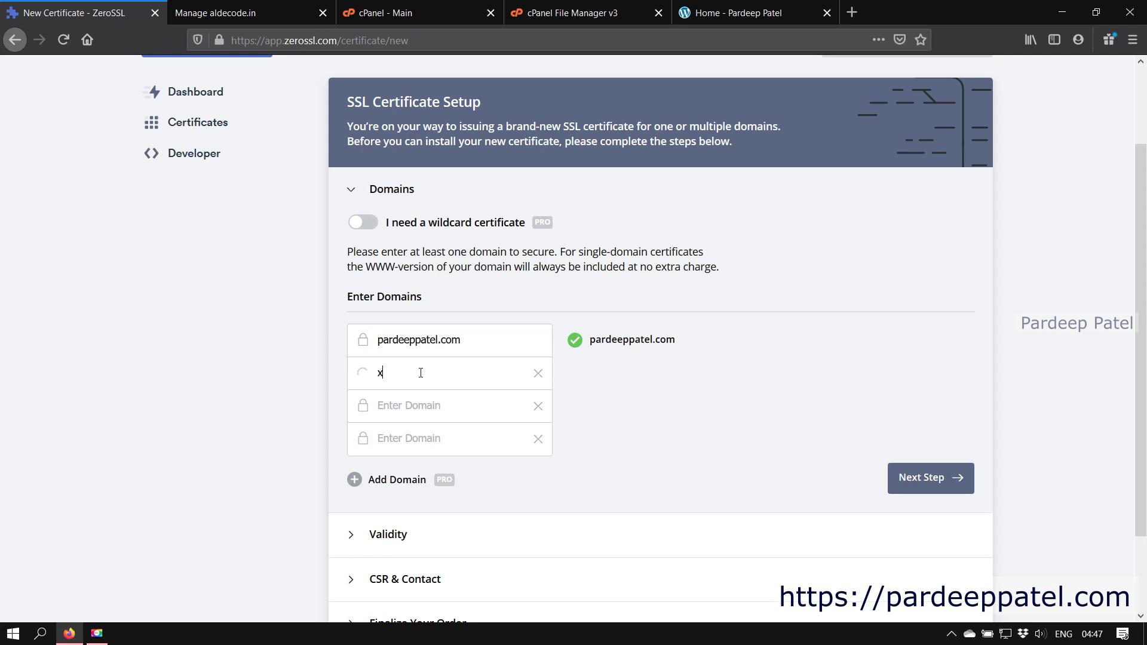
pyautogui.write('xyz')
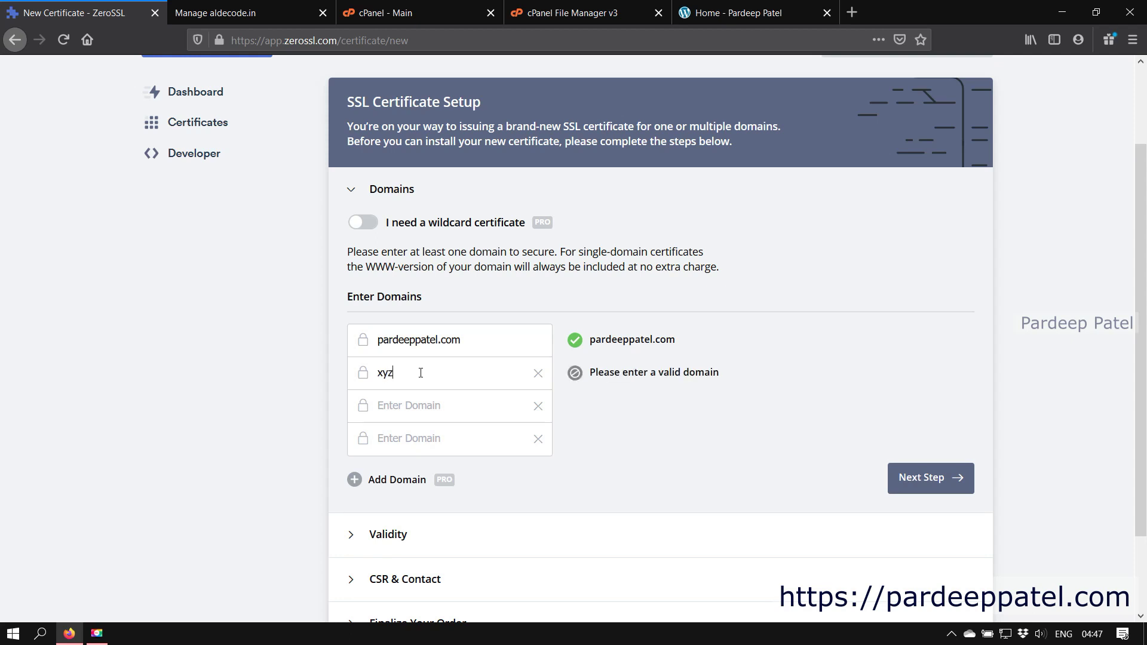
pyautogui.write('.com')
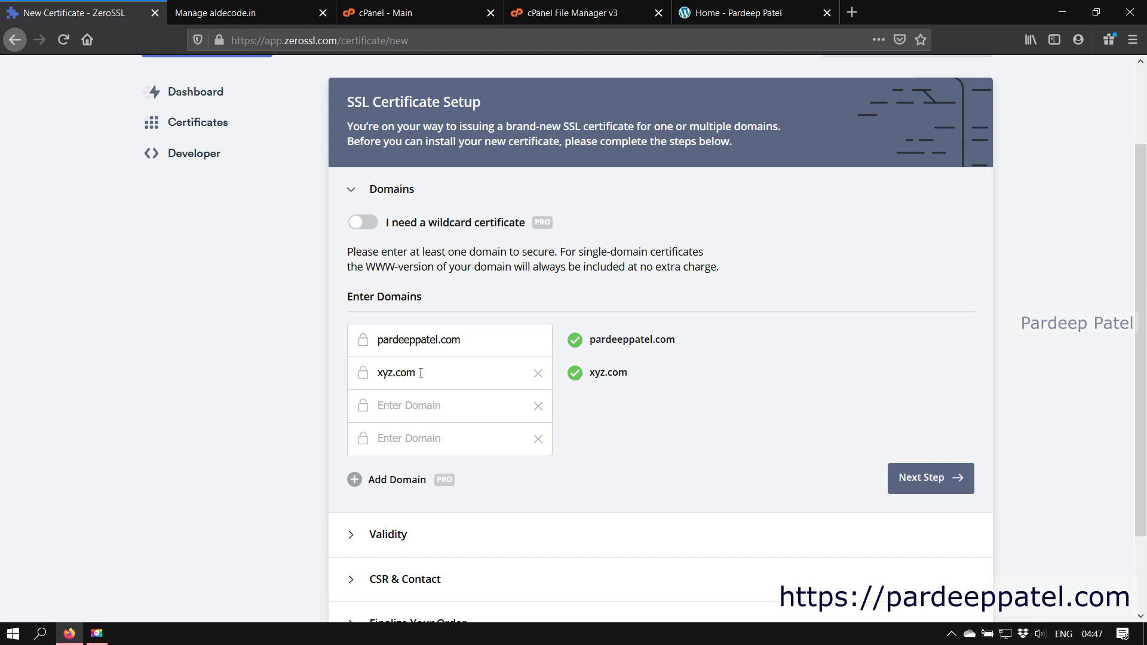
pyautogui.write('abc.com')
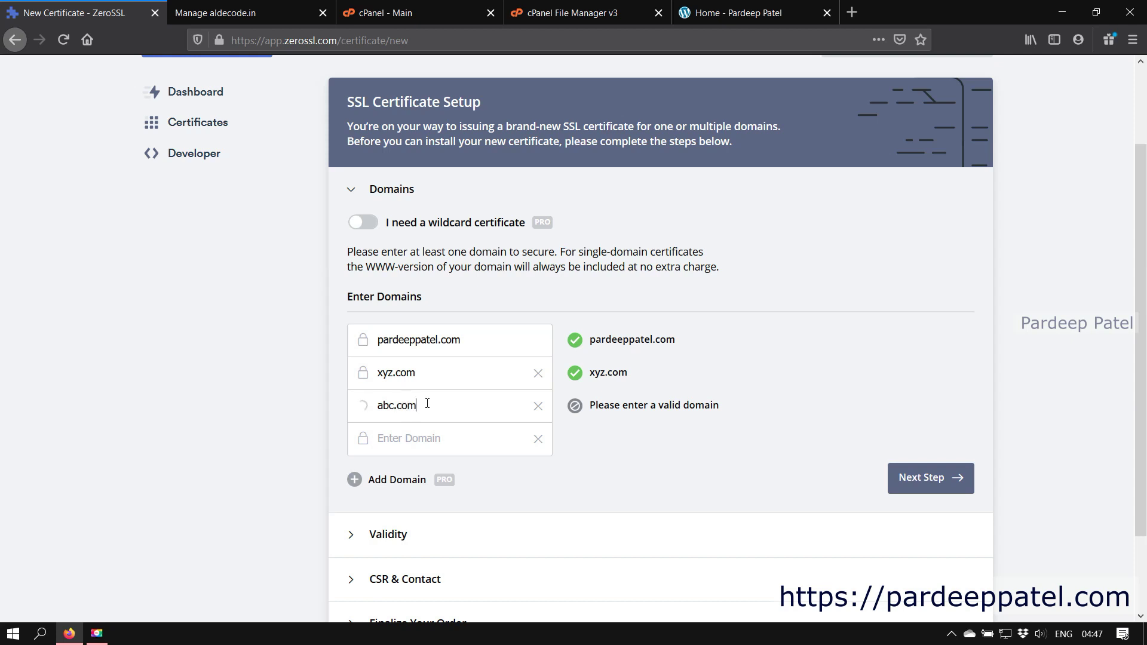
# Remove the empty, abc.com and xyz.com rows, leaving only pardeeppatel.com
pyautogui.click(539, 440)
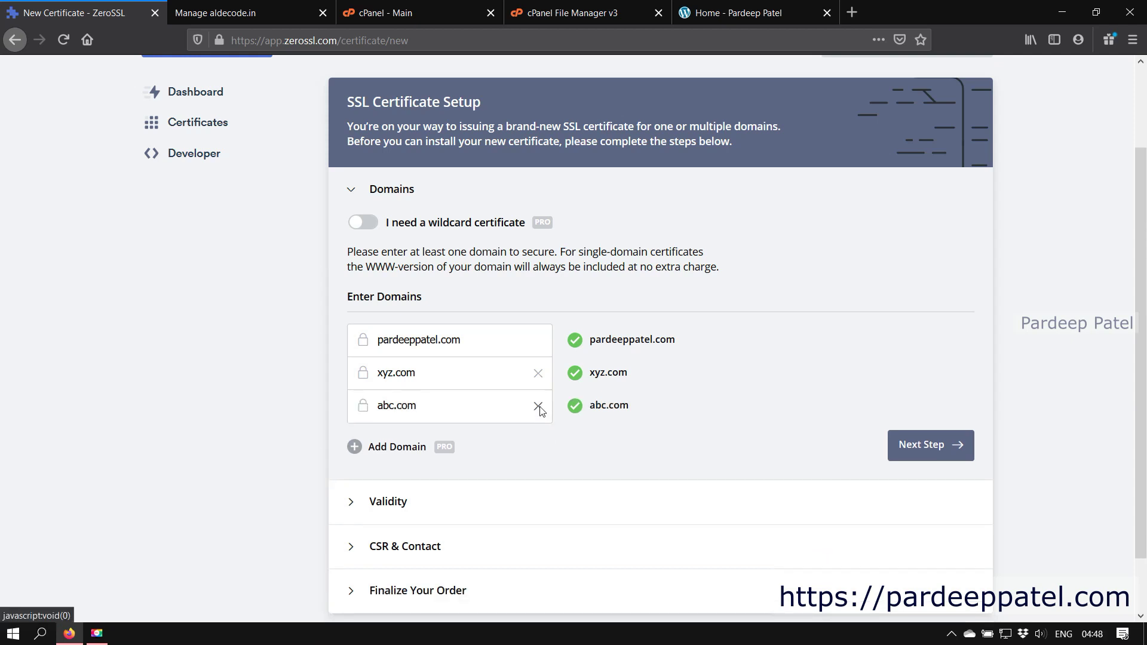
pyautogui.click(538, 407)
pyautogui.click(538, 373)
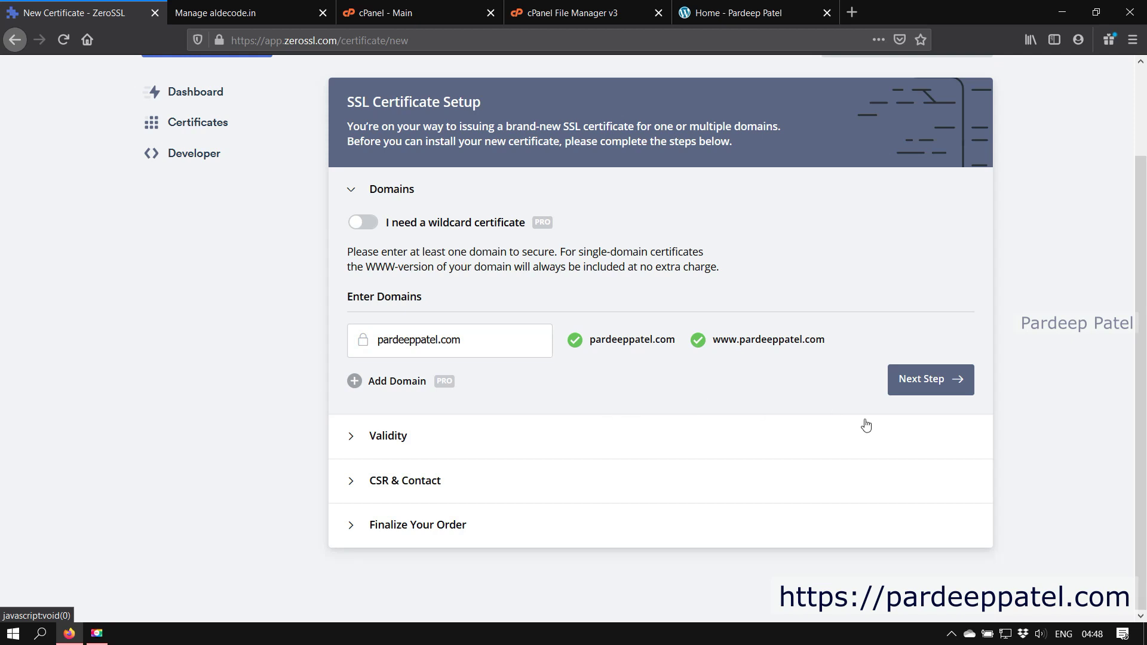
# Complete the Domains step so Validity appears with the 90-Day Certificate selected
pyautogui.click(930, 380)
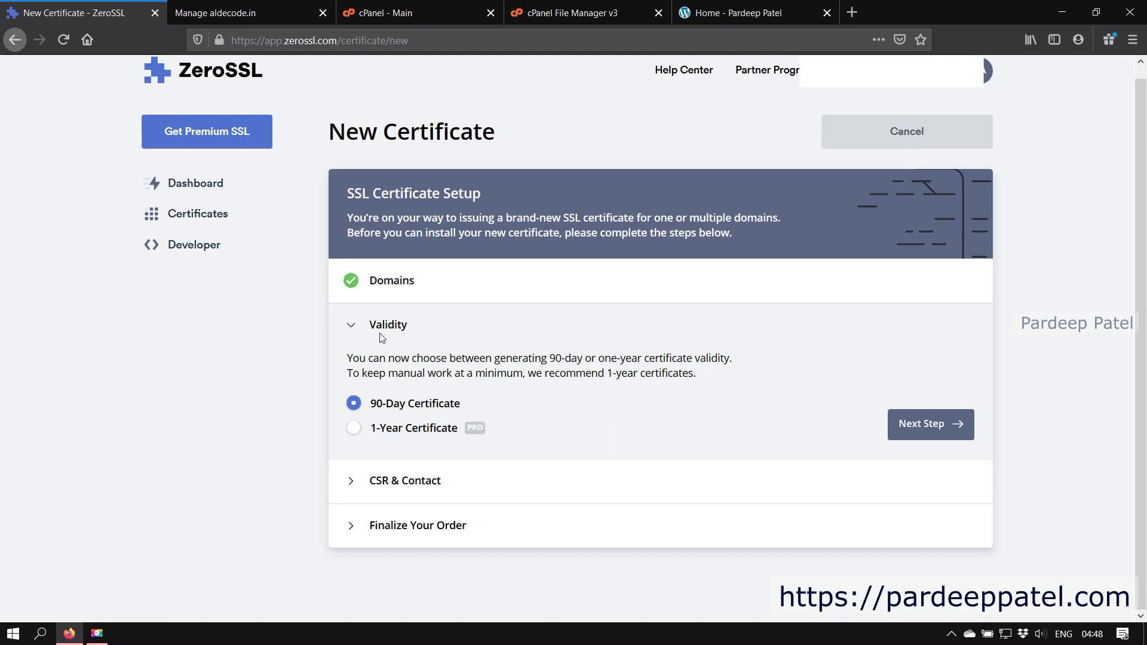
# Keep 90-day validity, turn off Auto-Generate CSR, fill in Chandigarh, India contact details, and continue
pyautogui.click(931, 428)
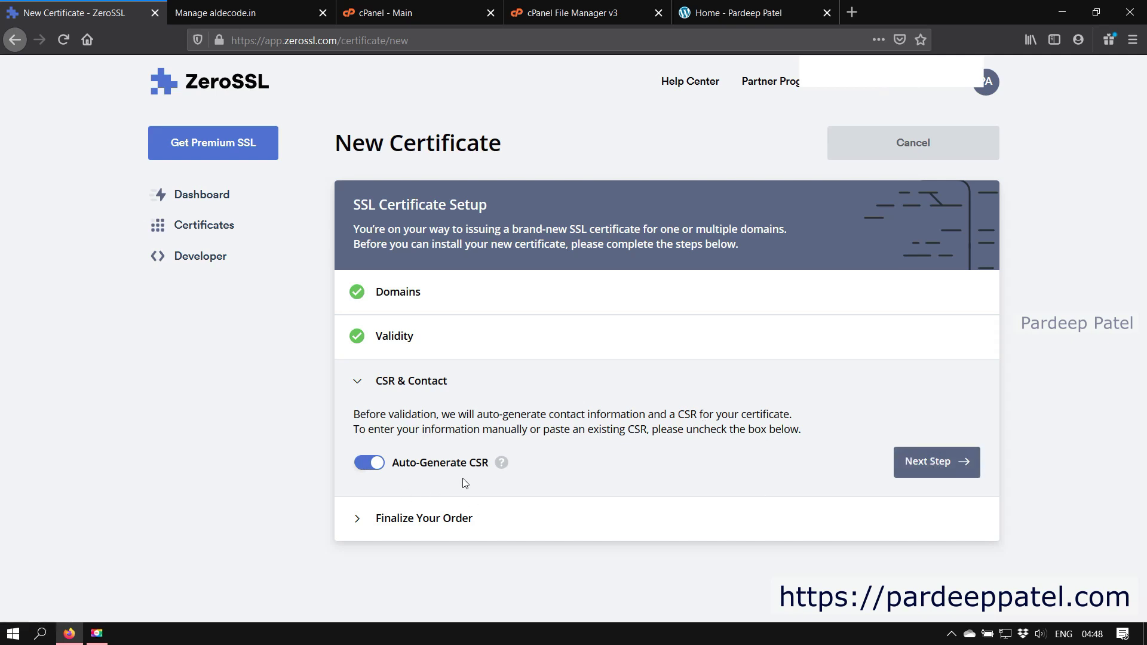
pyautogui.click(372, 465)
pyautogui.scroll(-4, 578, 484)
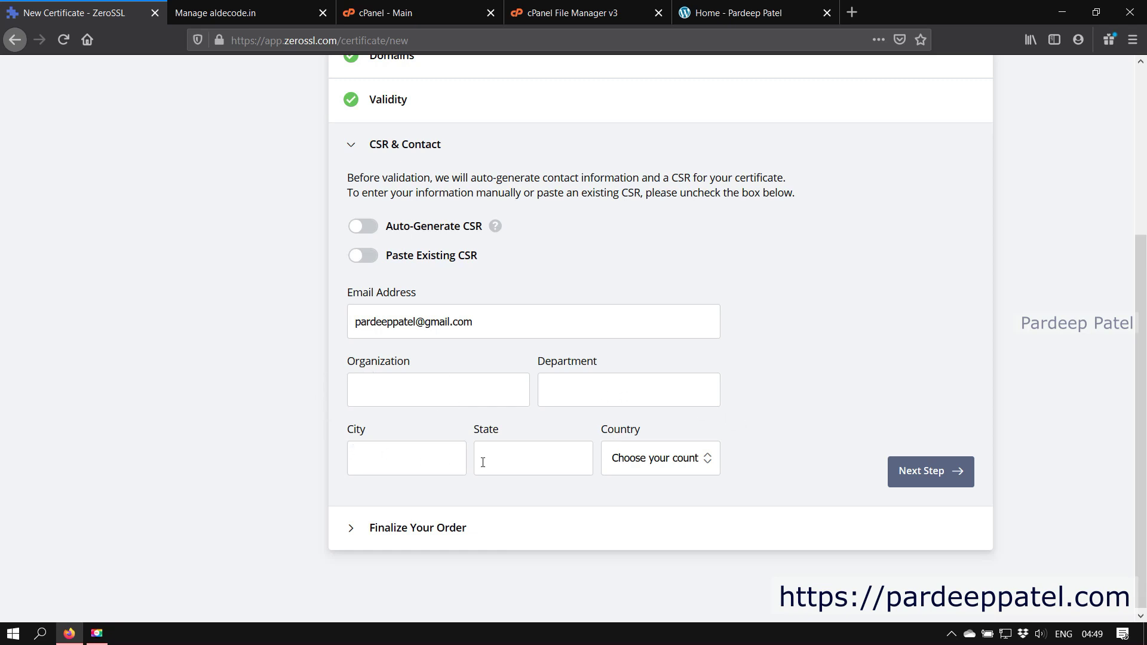
pyautogui.click(366, 263)
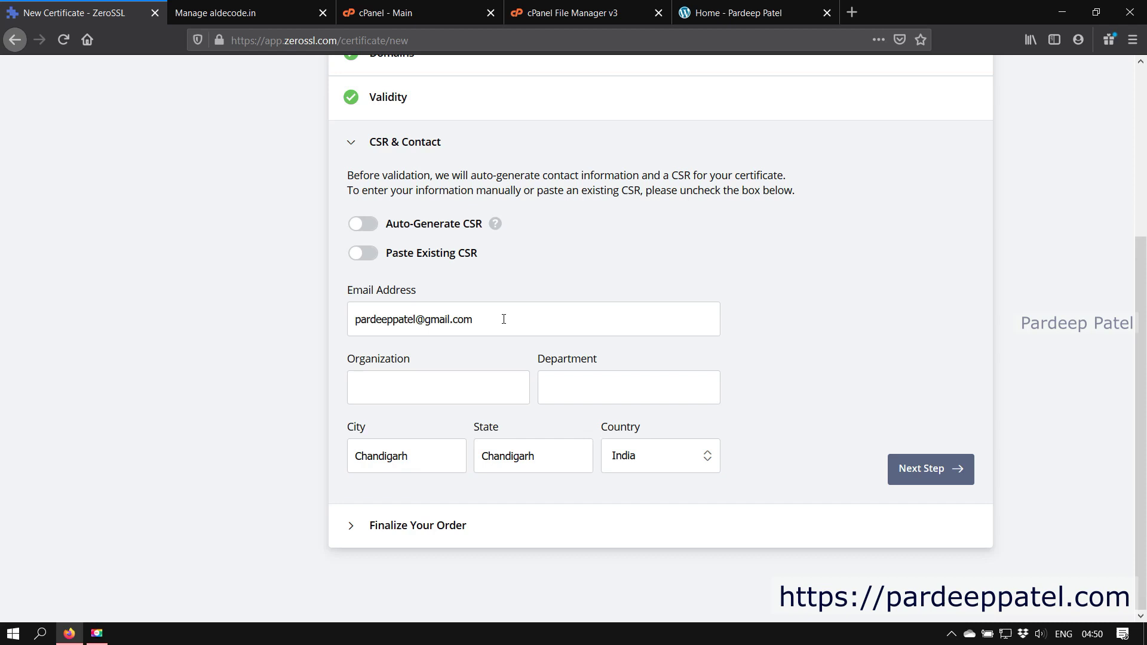
pyautogui.click(945, 473)
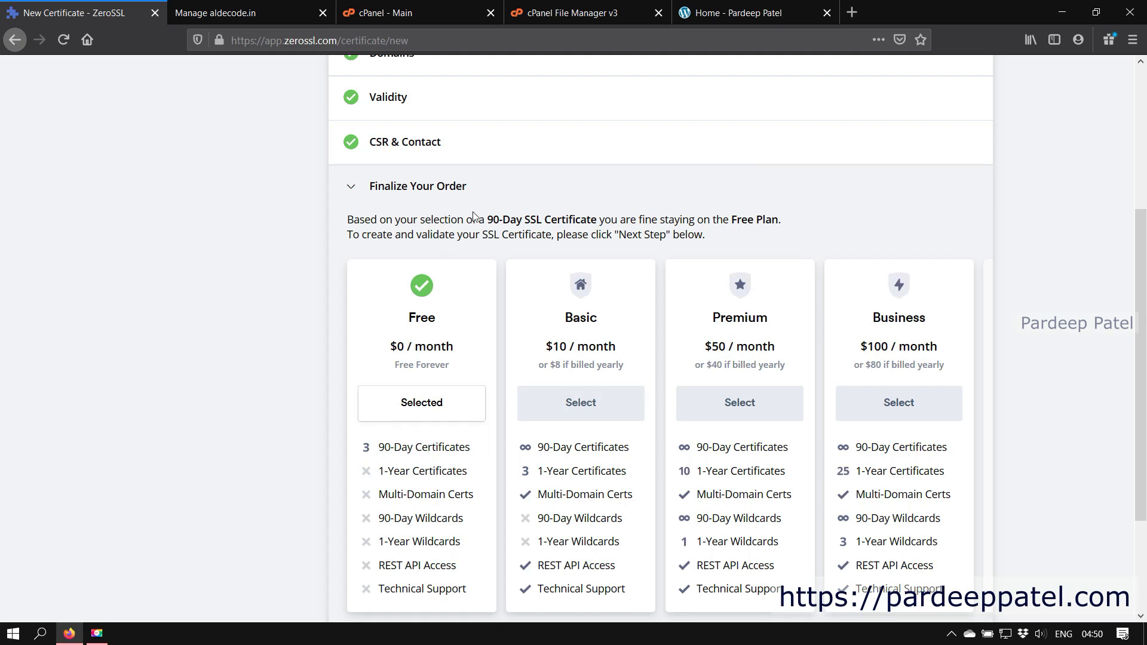
# Confirm the Free plan in Finalize Your Order to create the 90-day certificate
pyautogui.scroll(1, 701, 367)
pyautogui.scroll(-3, 704, 362)
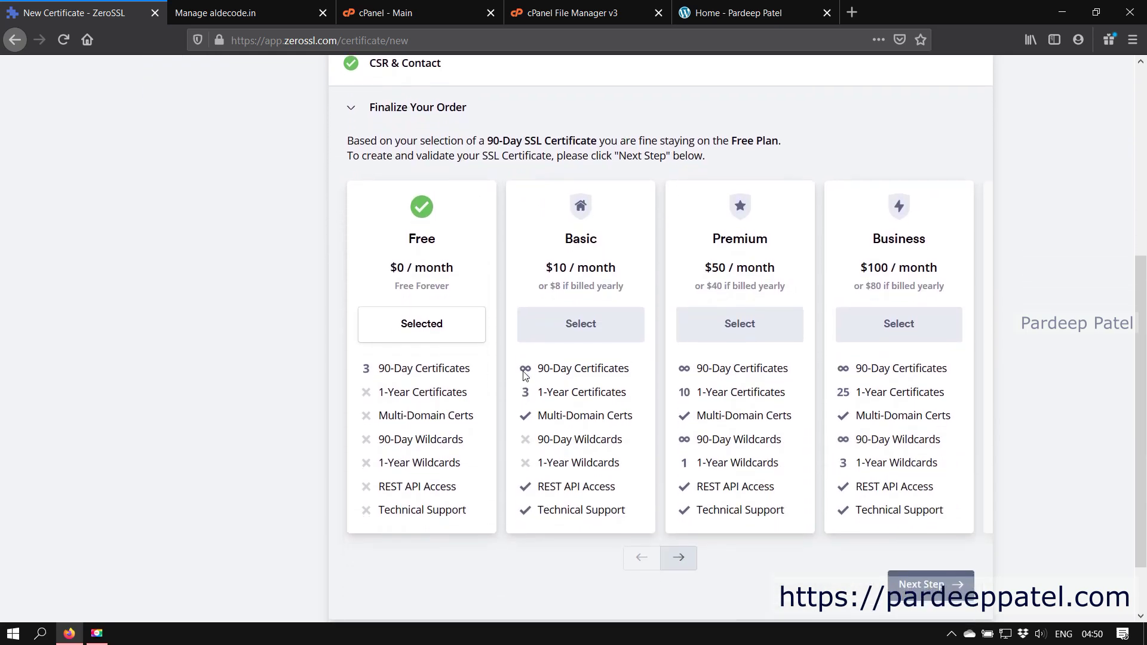
pyautogui.click(953, 584)
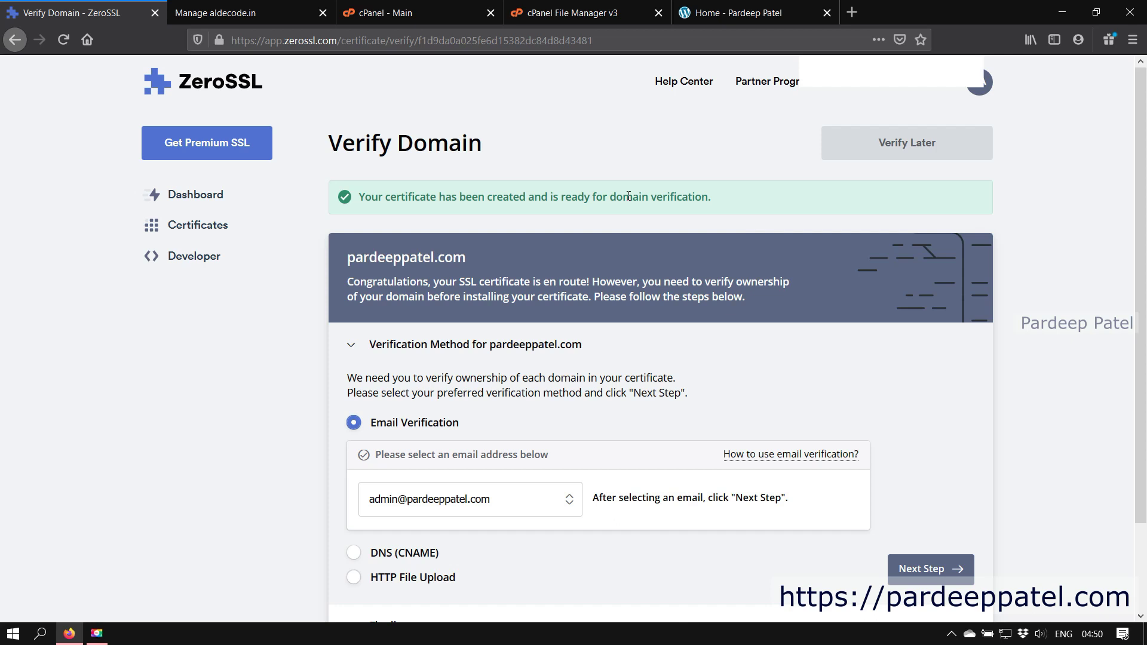
# Choose the administrator address from the verification e-mail list
pyautogui.scroll(-3, 629, 197)
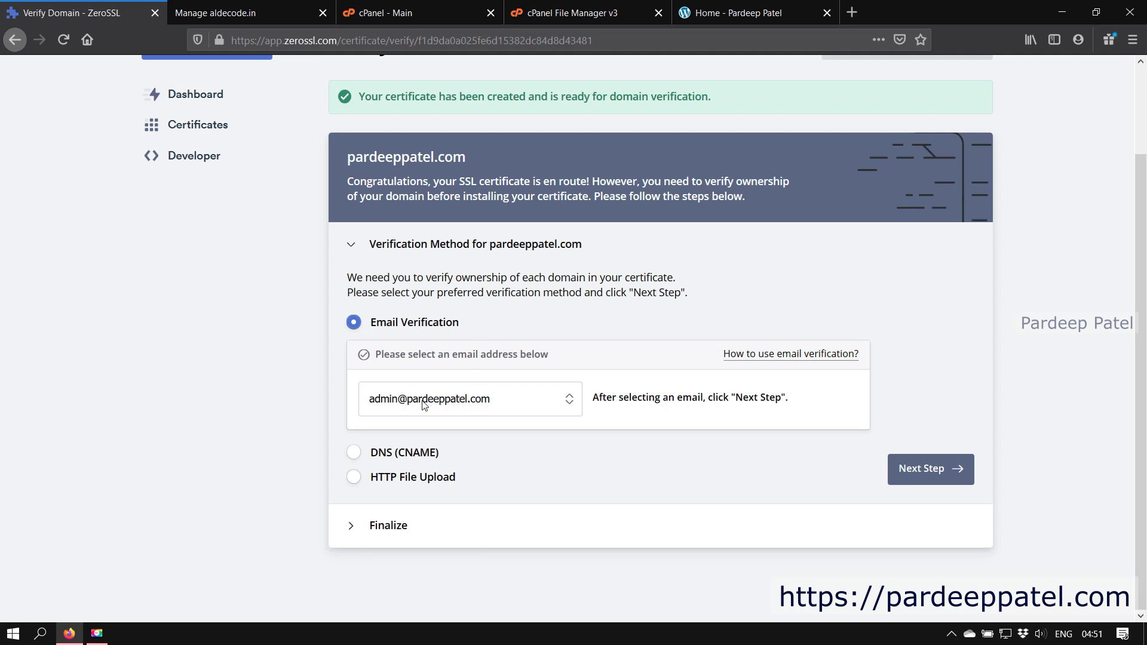
pyautogui.click(389, 405)
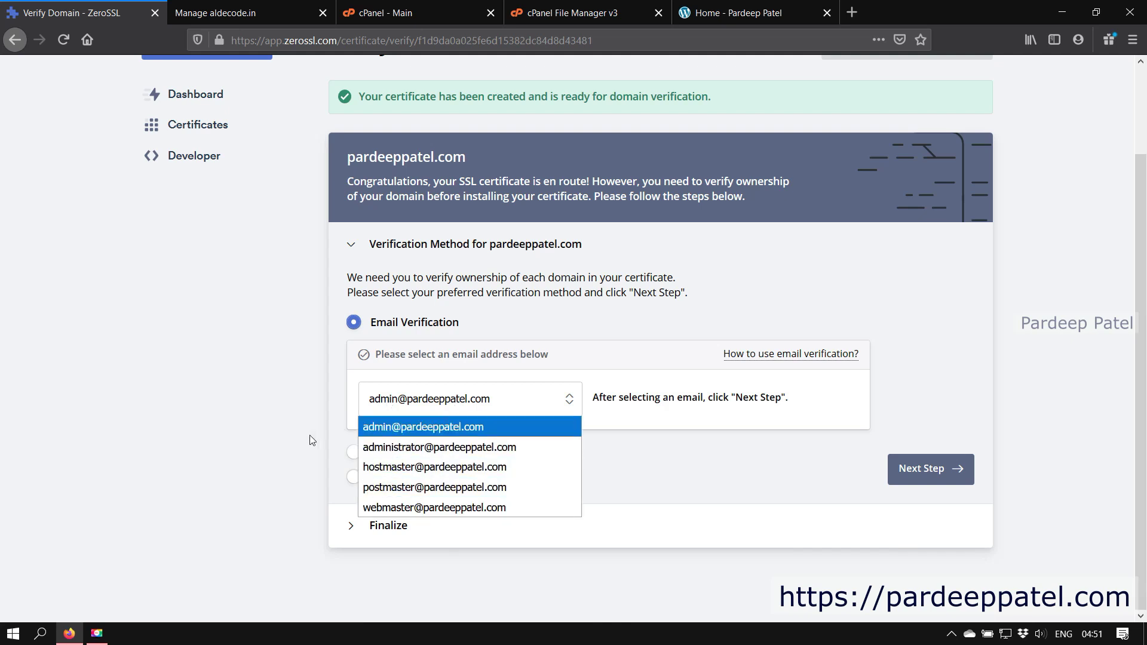
pyautogui.press('Down')
pyautogui.press('Return')
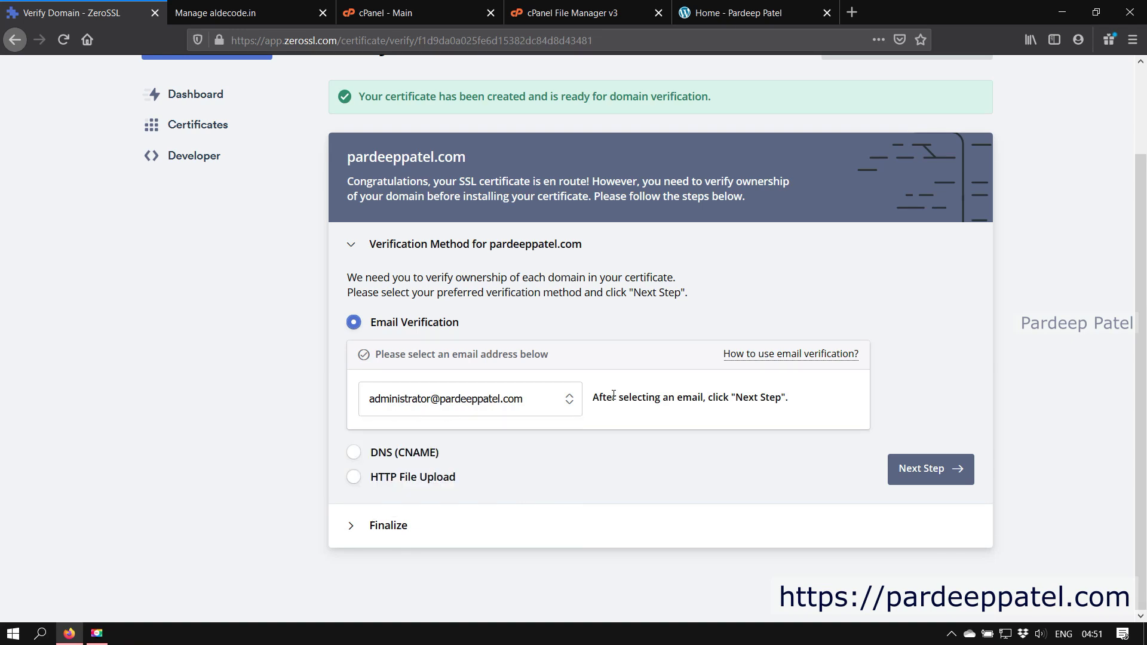
# Compare HTTP File Upload with DNS (CNAME) verification and settle on DNS (CNAME), showing its 3600 TTL record
pyautogui.click(353, 453)
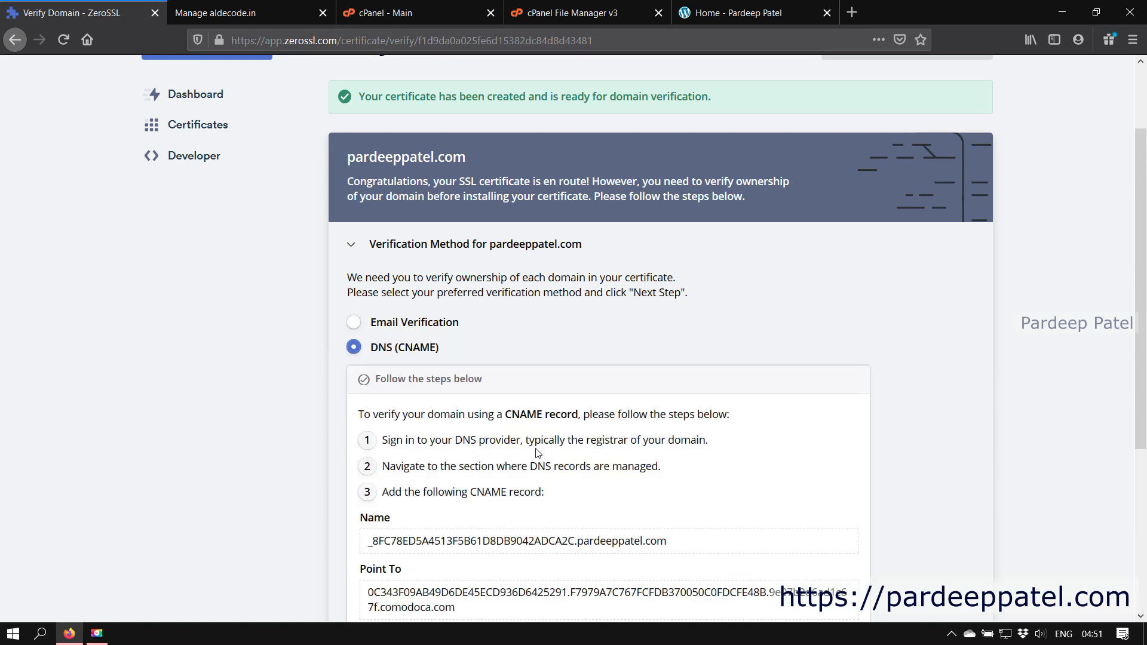
pyautogui.scroll(-4, 538, 454)
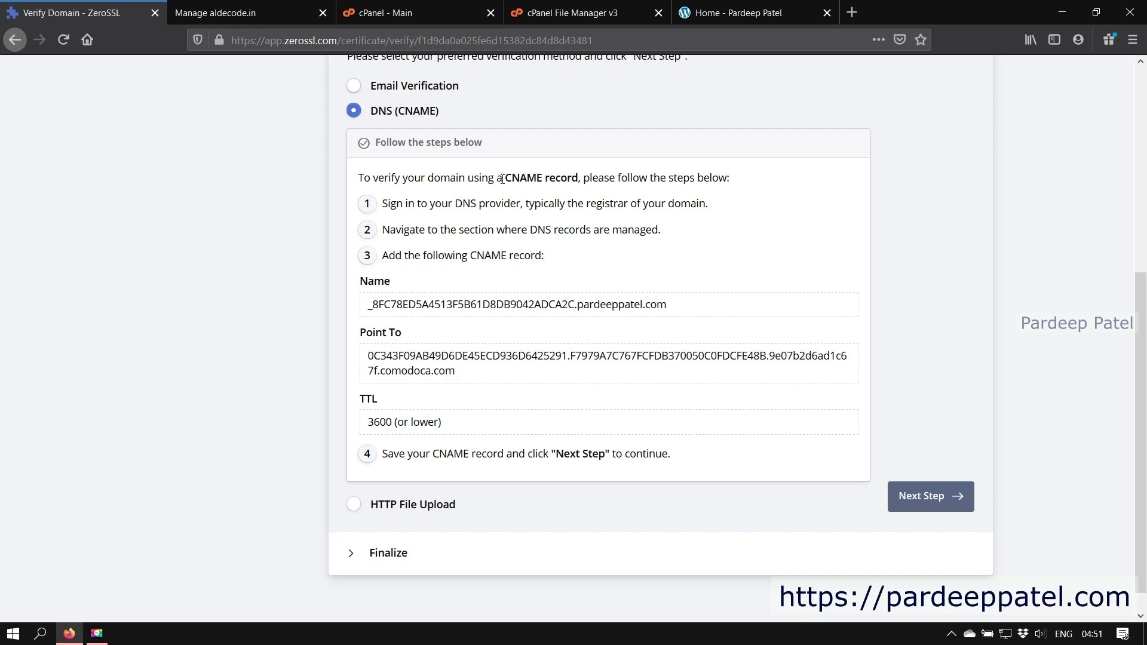
pyautogui.moveTo(468, 255); pyautogui.dragTo(506, 255)
pyautogui.scroll(-1, 354, 480)
pyautogui.click(355, 478)
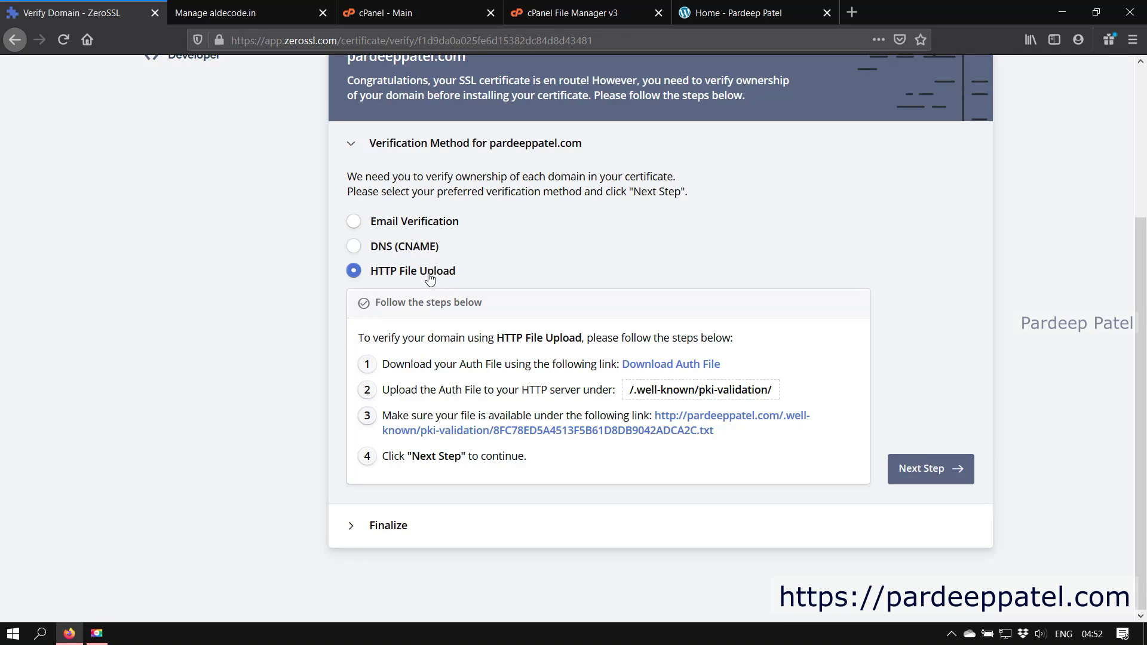
pyautogui.click(411, 249)
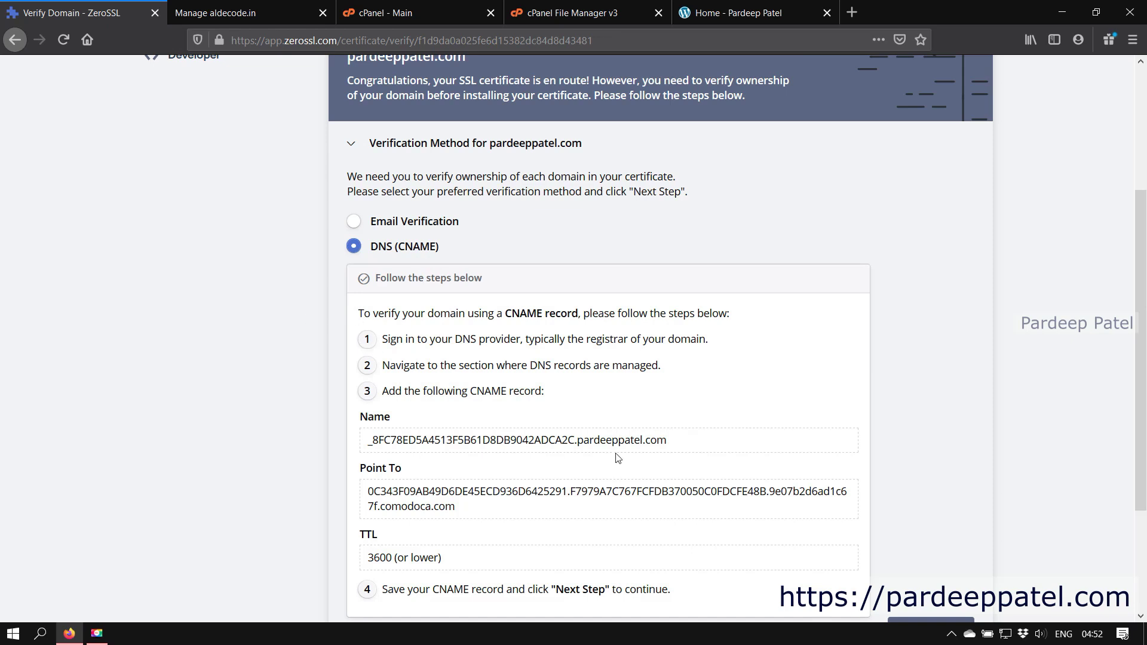
pyautogui.scroll(-2, 618, 458)
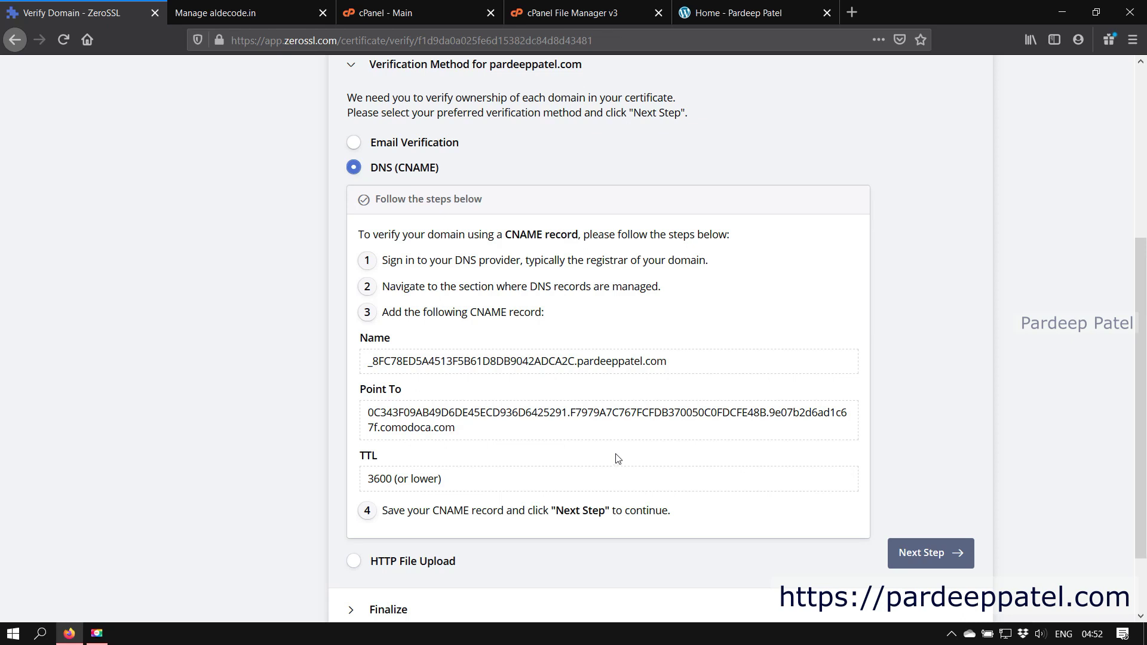
# Open cPanel's Zone Editor and start adding a CNAME record for pardeeppatel.com
pyautogui.click(413, 12)
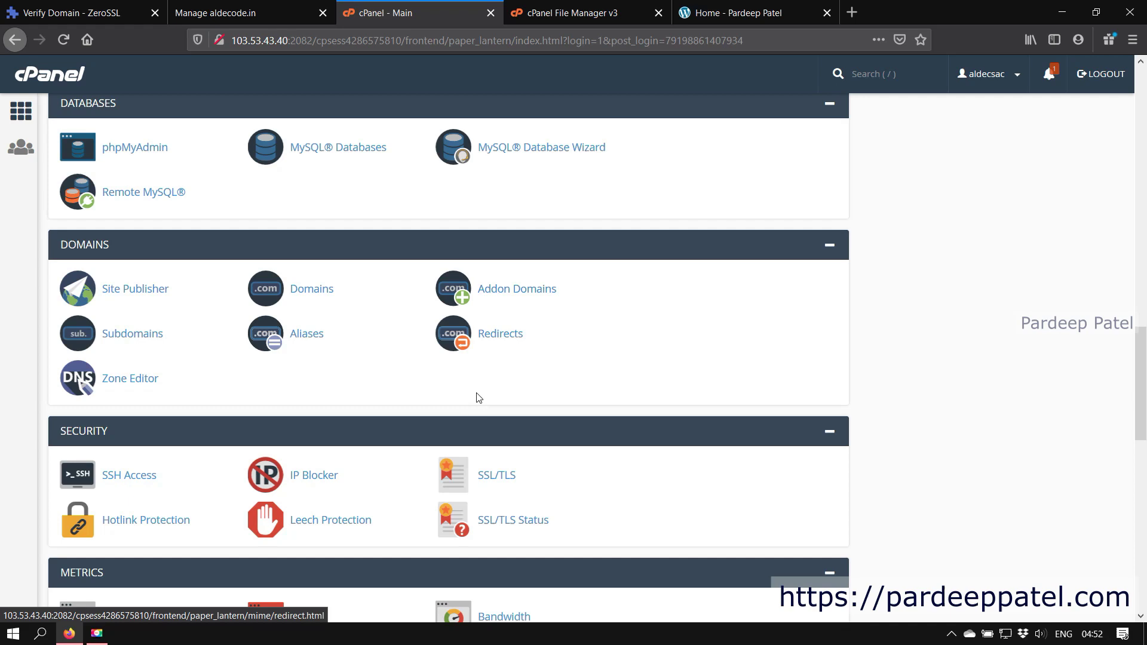
pyautogui.click(138, 382)
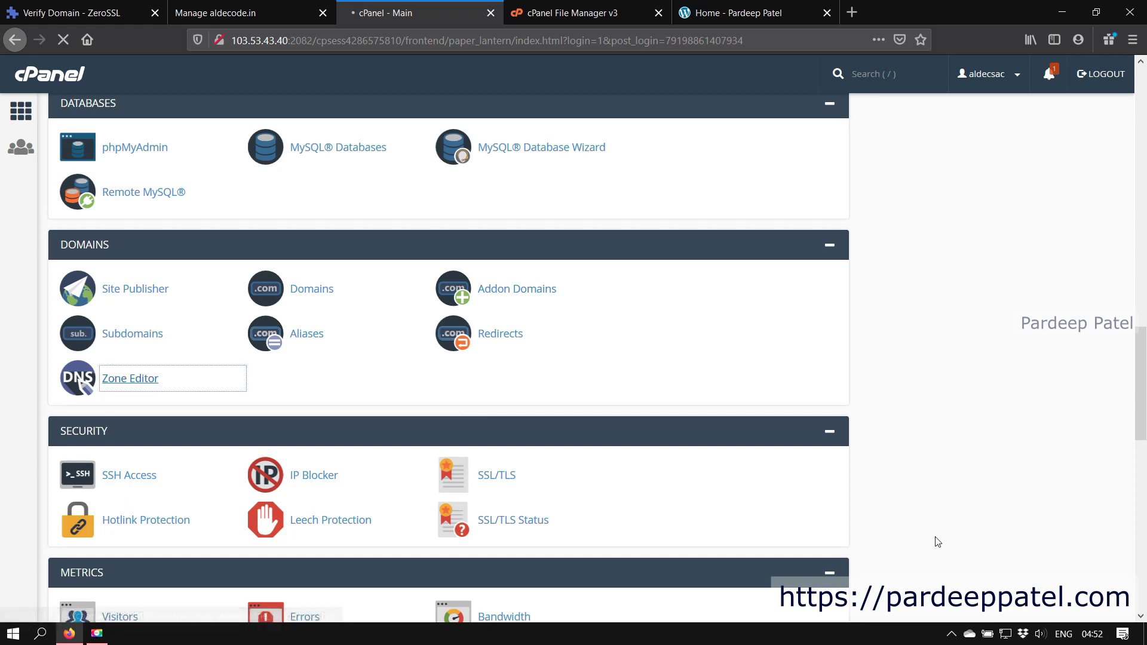
pyautogui.scroll(-5, 538, 342)
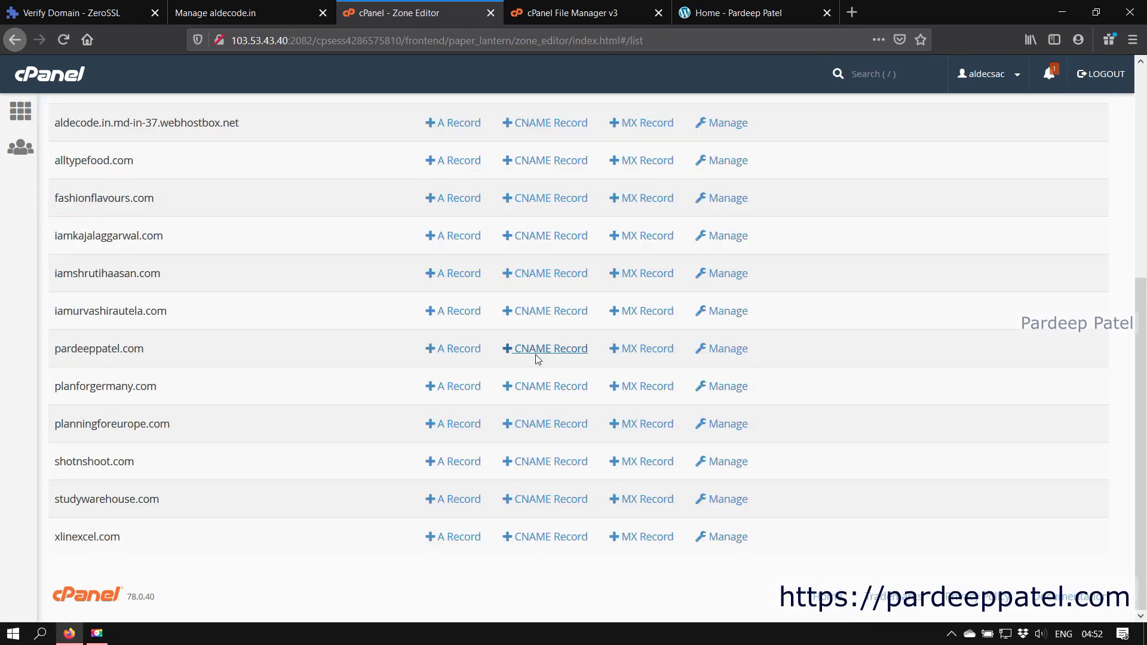
pyautogui.click(537, 348)
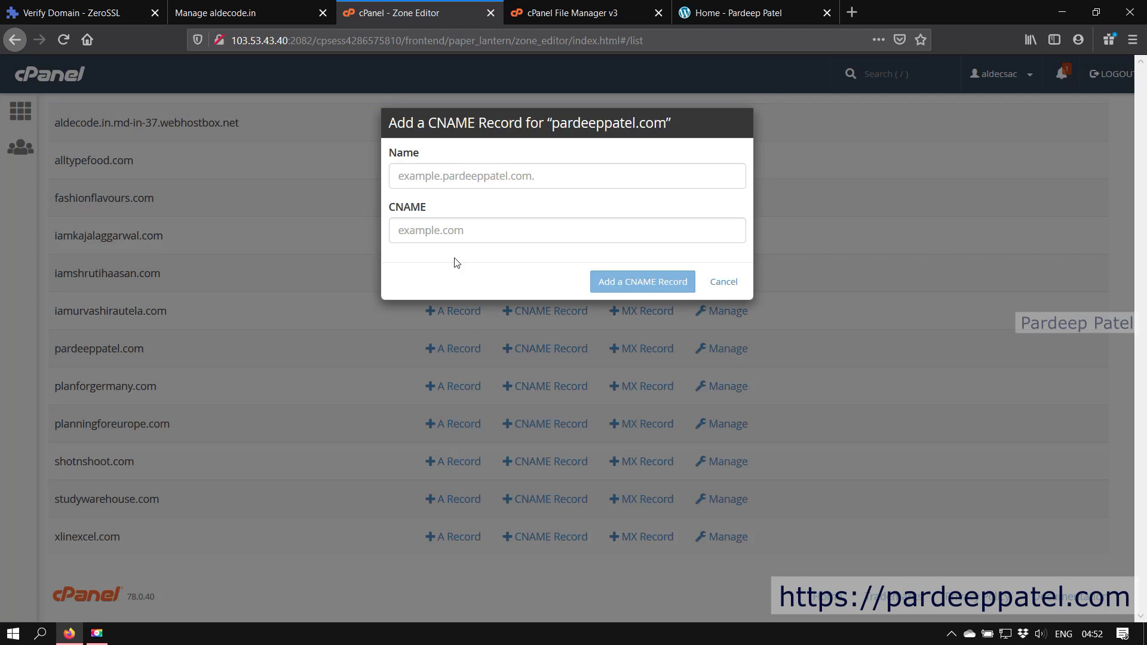
# Copy ZeroSSL's CNAME record name into the cPanel form's Name field
pyautogui.hotkey('ctrl', '1')
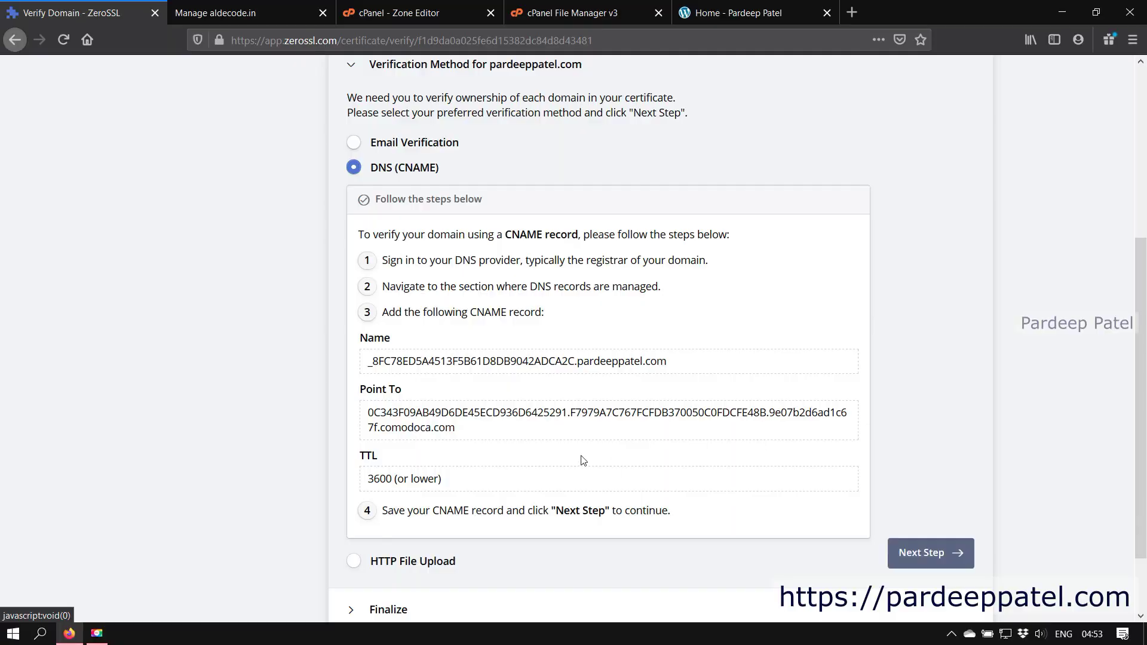
pyautogui.tripleClick(481, 362)
pyautogui.rightClick(481, 362)
pyautogui.click(518, 376)
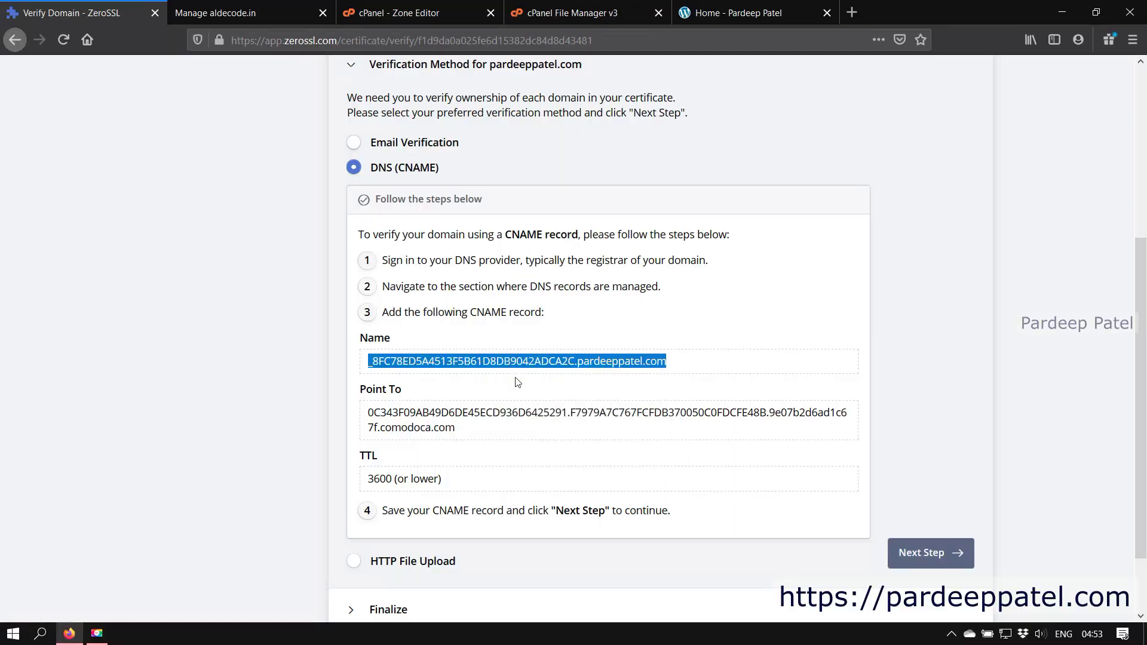
pyautogui.click(243, 6)
pyautogui.click(406, 13)
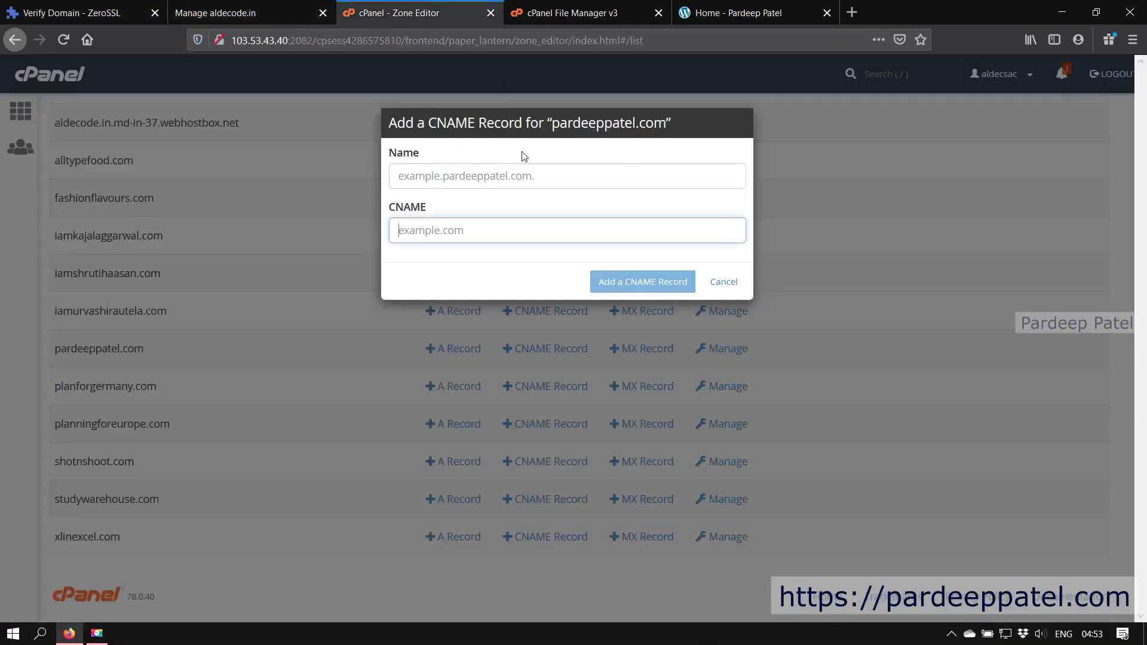
pyautogui.rightClick(467, 178)
pyautogui.click(525, 235)
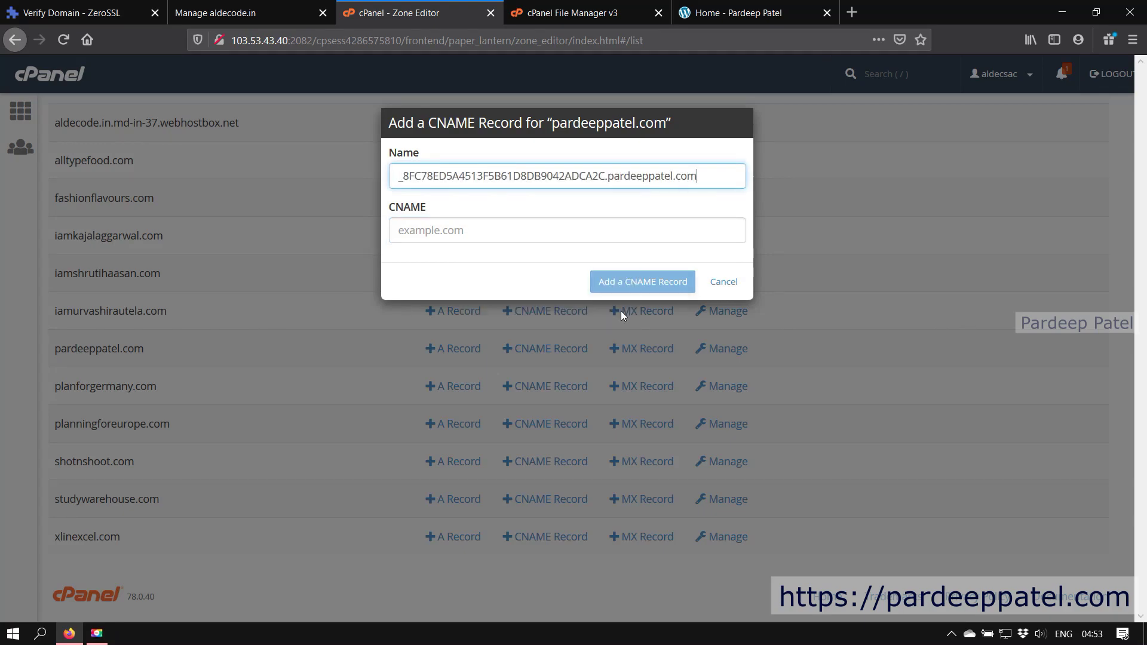
# Copy ZeroSSL's Point To comodoca.com target into the form's CNAME field
pyautogui.click(130, 18)
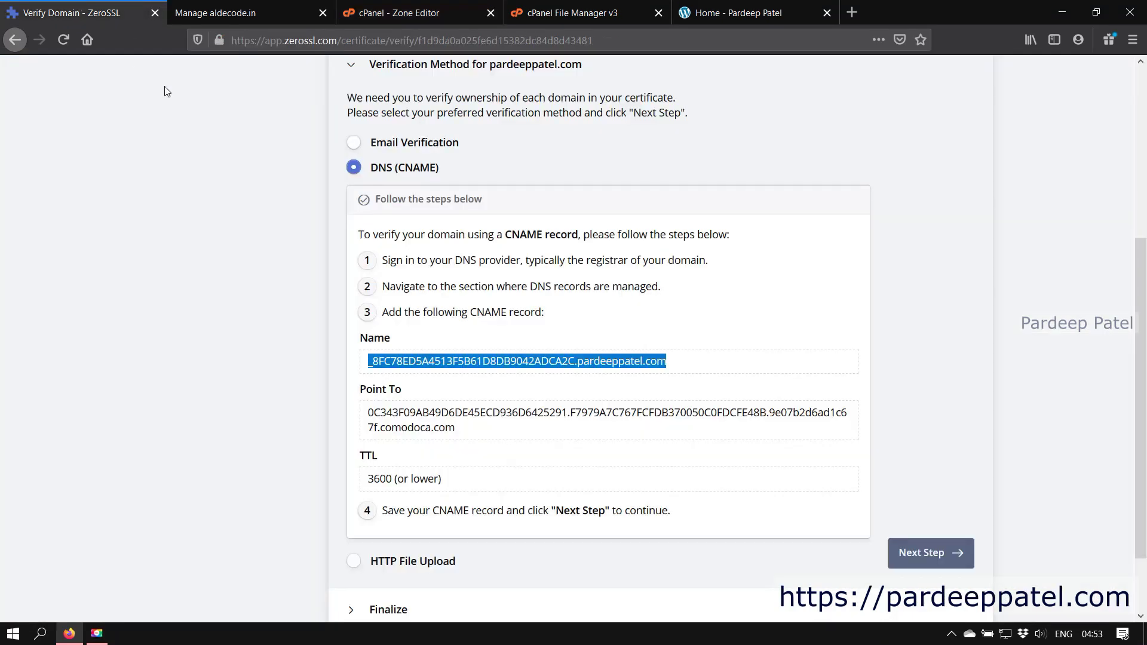
pyautogui.tripleClick(427, 422)
pyautogui.rightClick(427, 422)
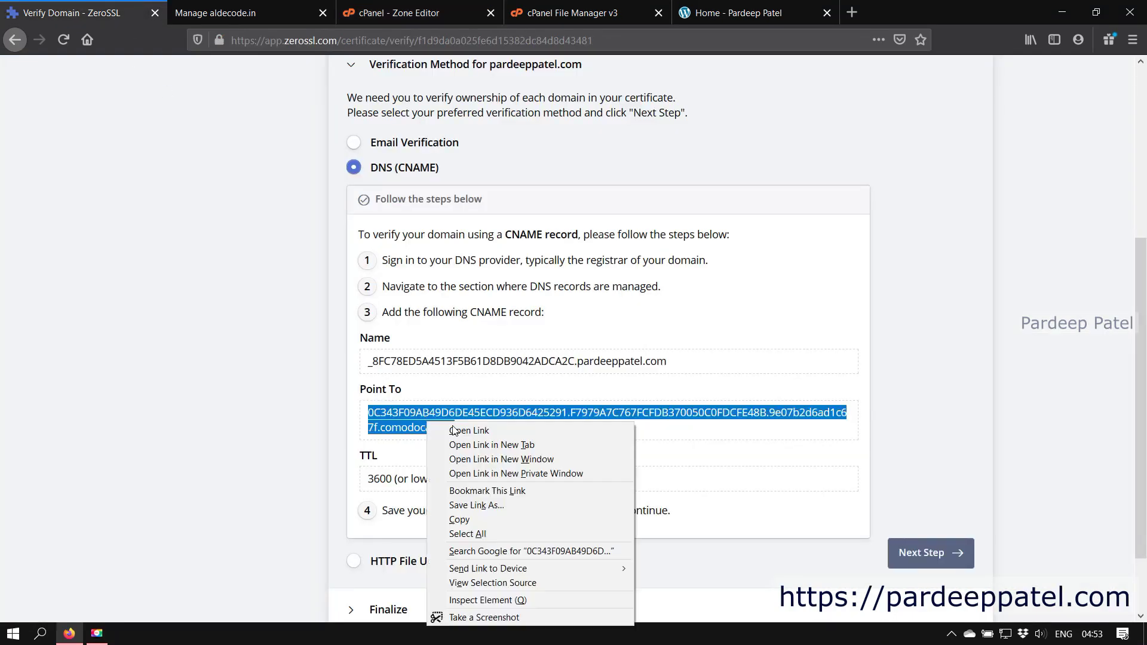
pyautogui.click(468, 521)
pyautogui.click(410, 11)
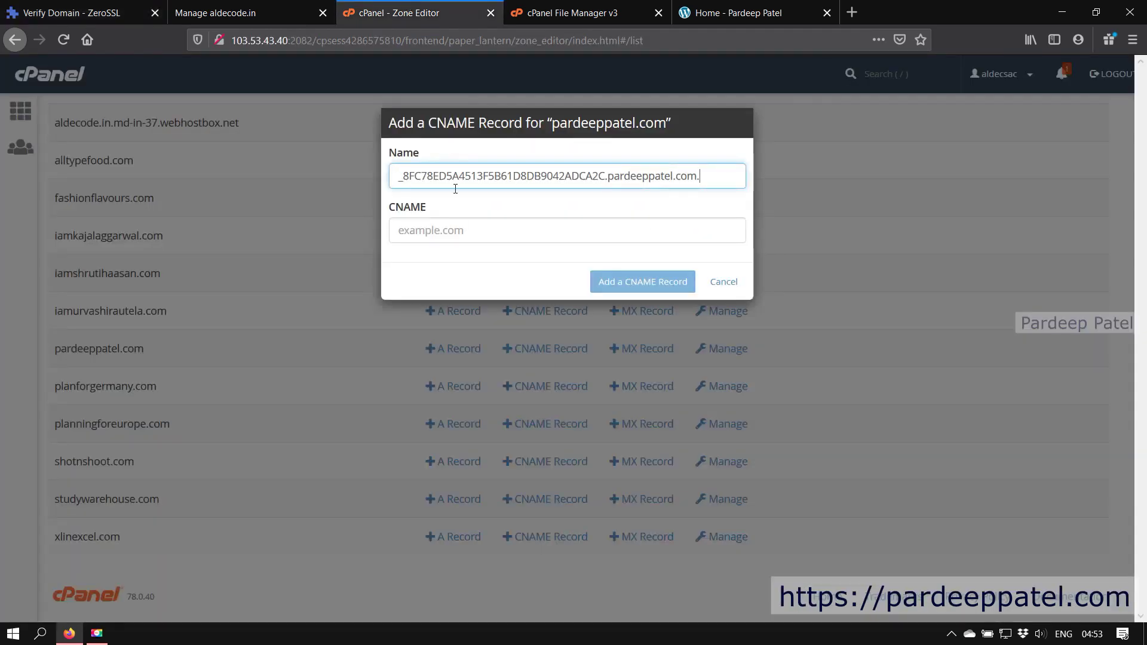
pyautogui.click(422, 226)
pyautogui.rightClick(422, 226)
pyautogui.click(482, 284)
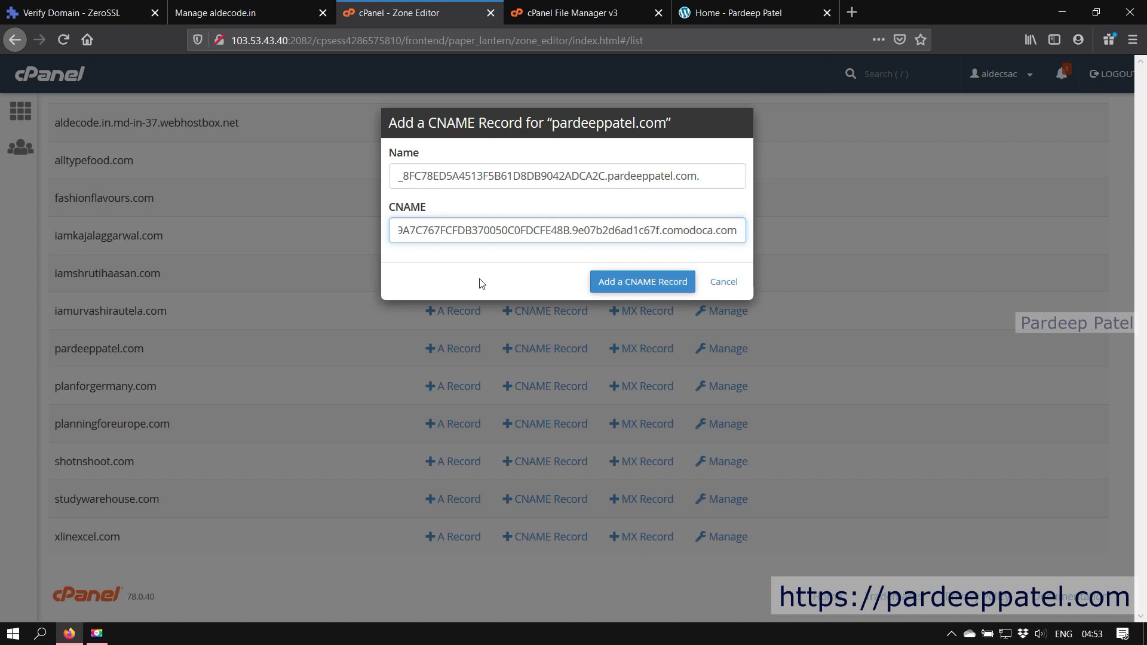
# Recheck ZeroSSL's CNAME instructions, then cancel the Add a CNAME Record form
pyautogui.click(77, 8)
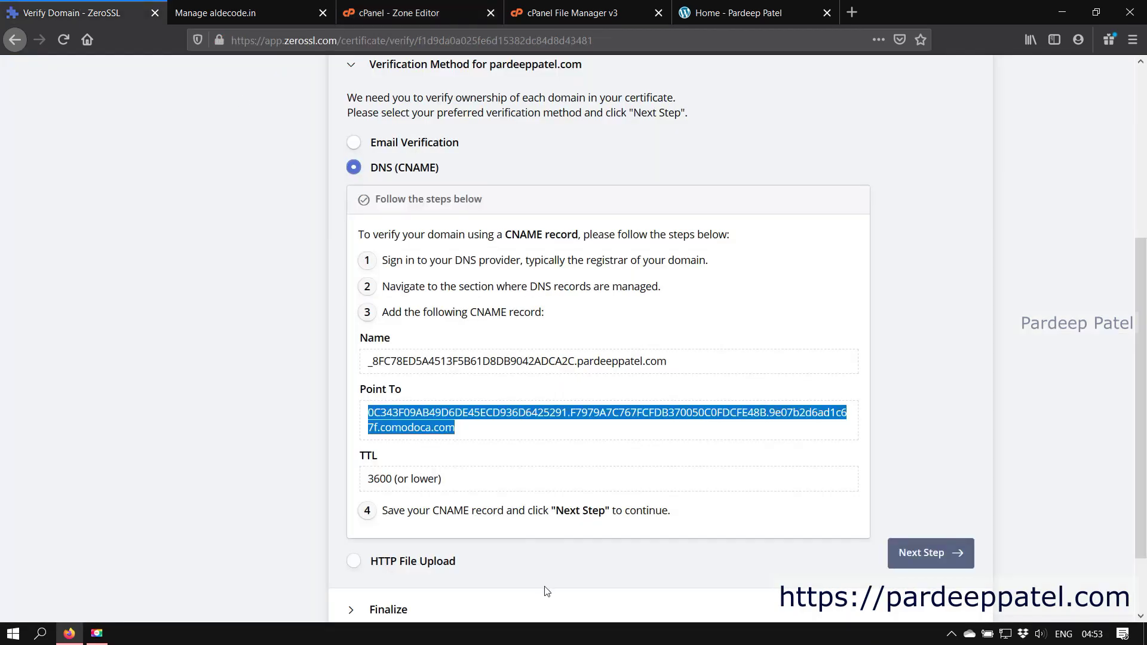
pyautogui.scroll(-2, 521, 513)
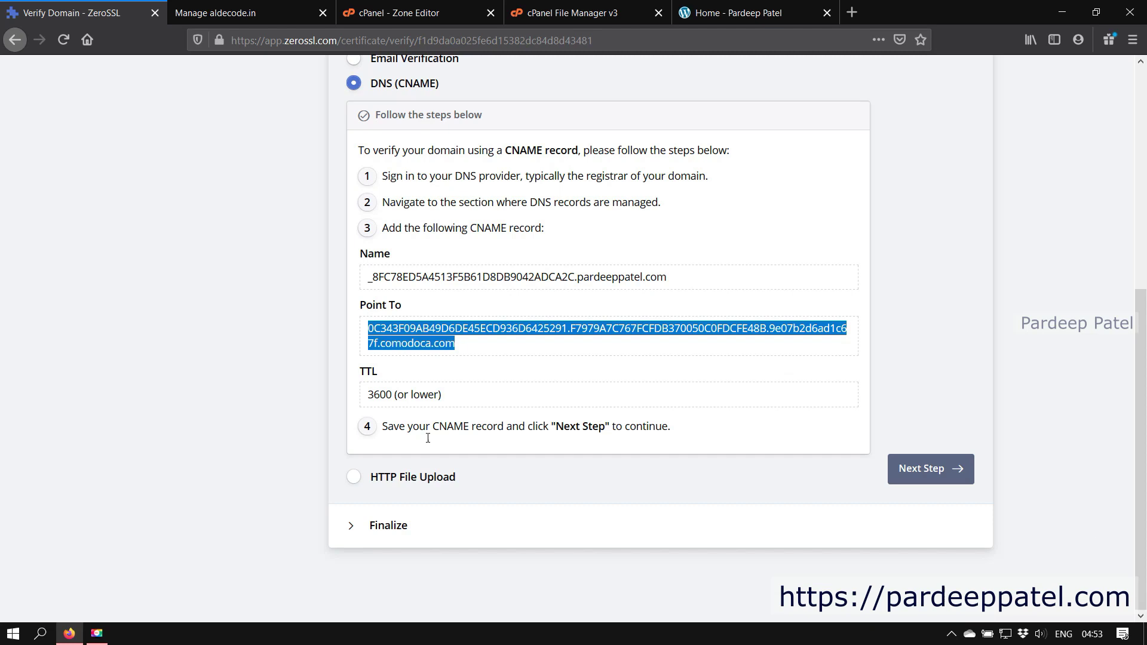
pyautogui.click(399, 12)
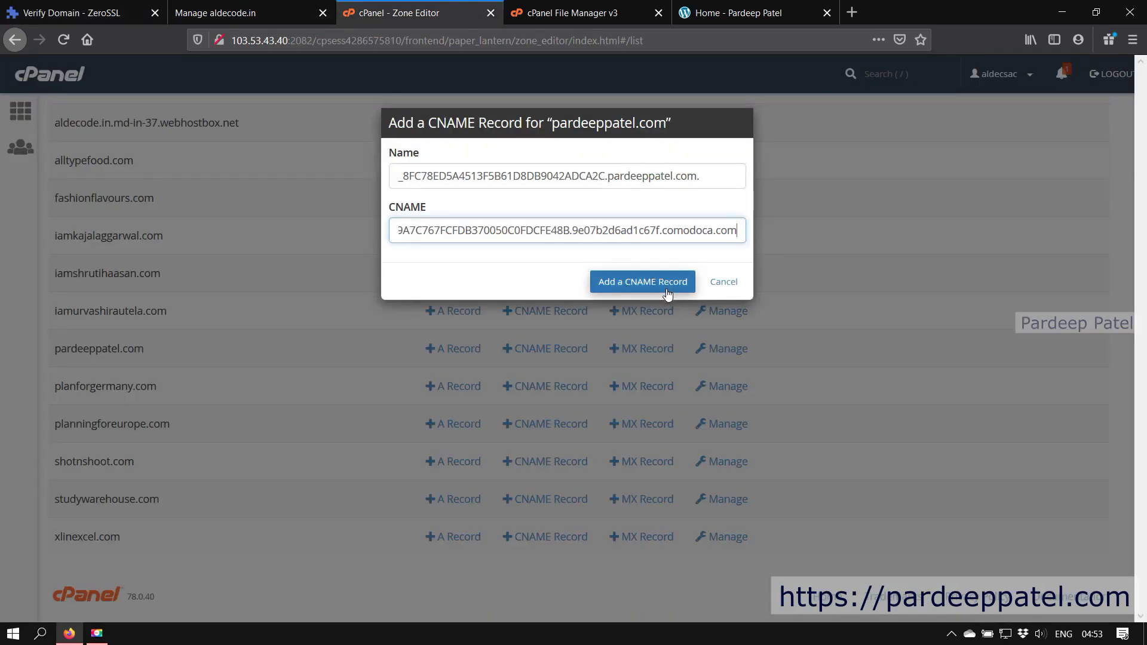
pyautogui.click(77, 13)
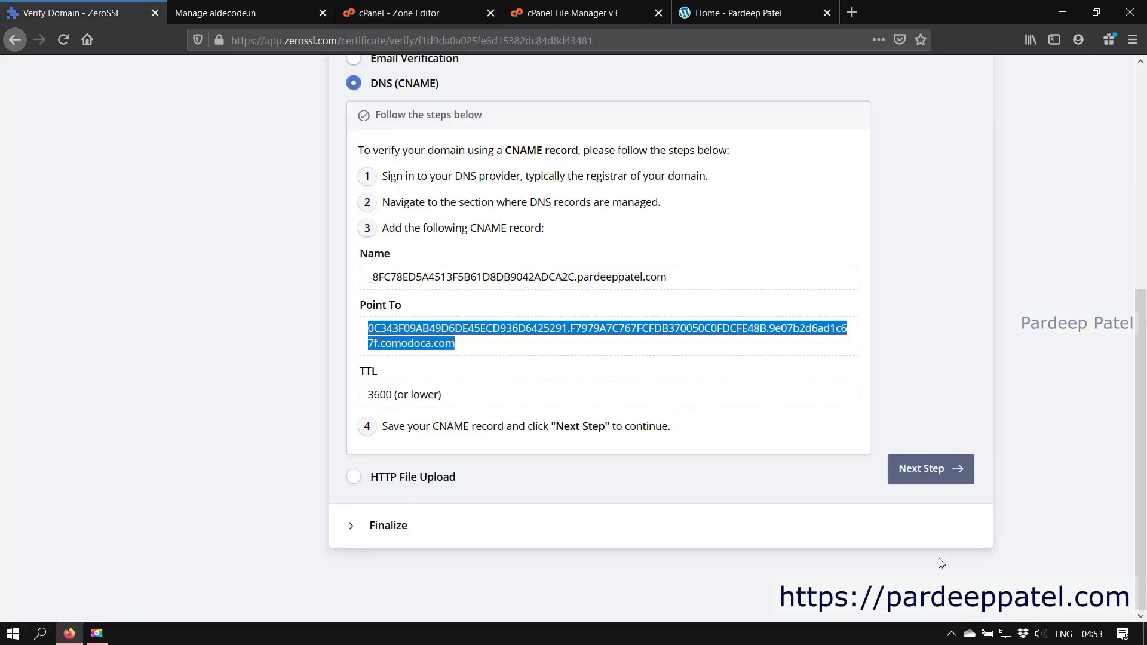
pyautogui.scroll(2, 809, 454)
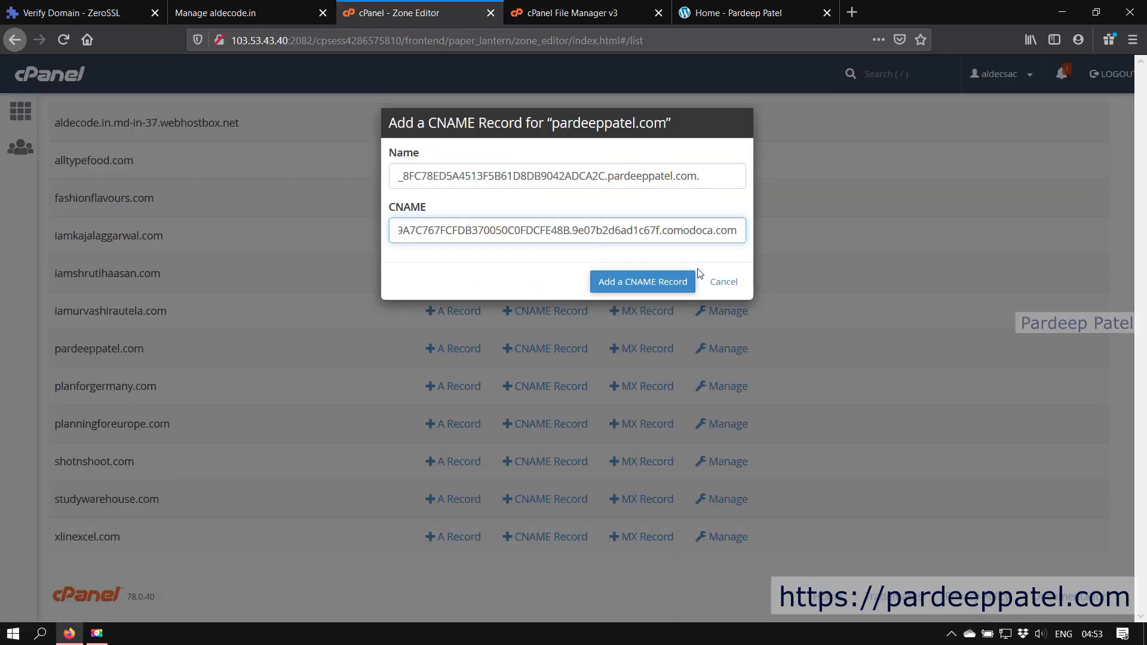
pyautogui.hotkey('ctrl', 'Tab')
pyautogui.click(723, 282)
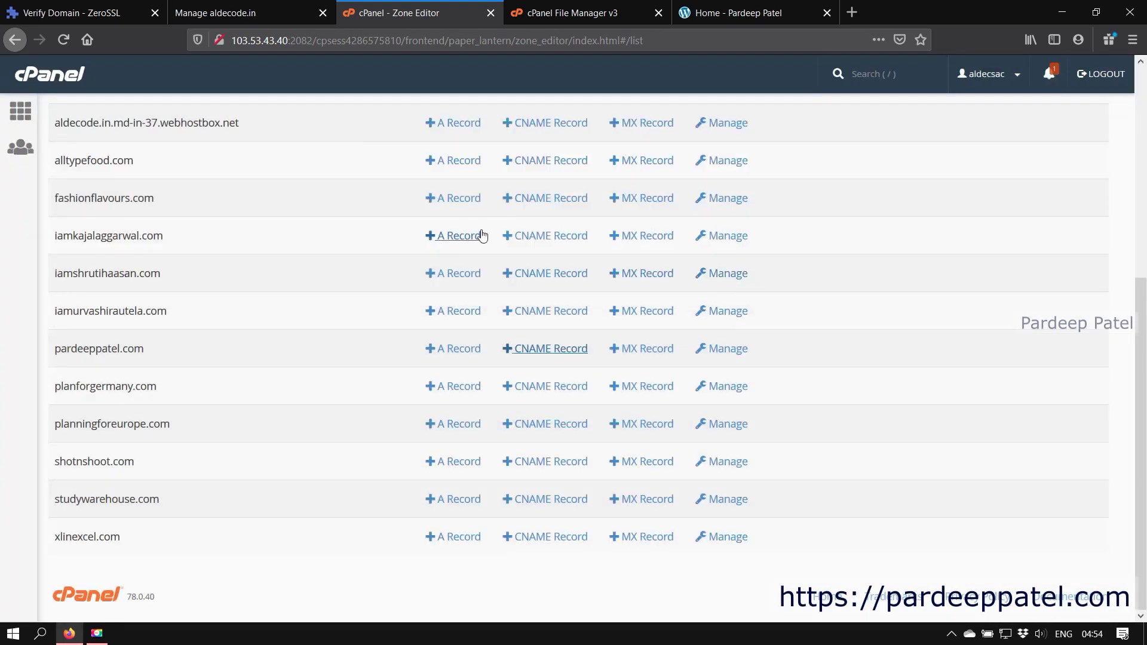
# Switch ZeroSSL's verification method to HTTP File Upload
pyautogui.click(96, 11)
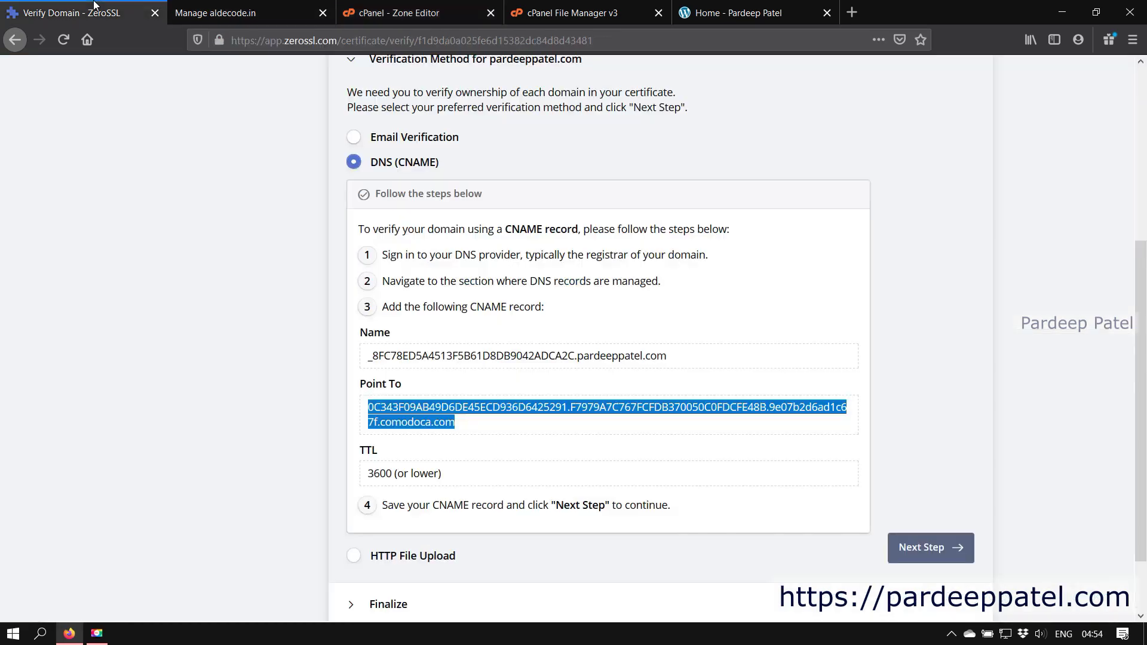
pyautogui.scroll(-2, 420, 393)
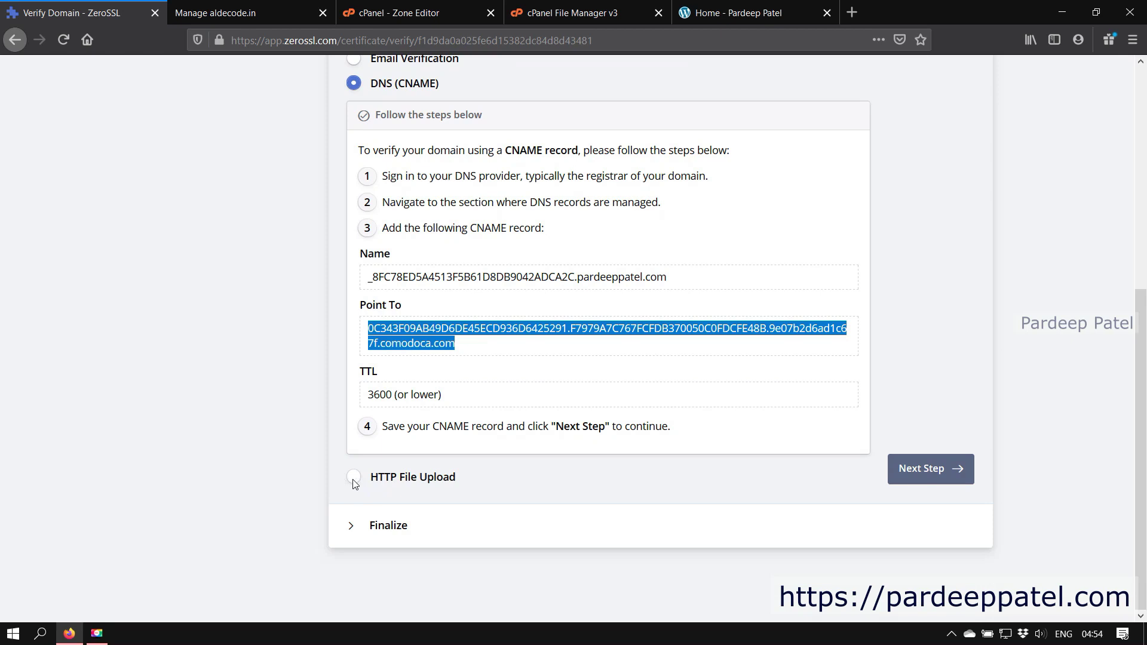
pyautogui.click(353, 481)
pyautogui.click(354, 478)
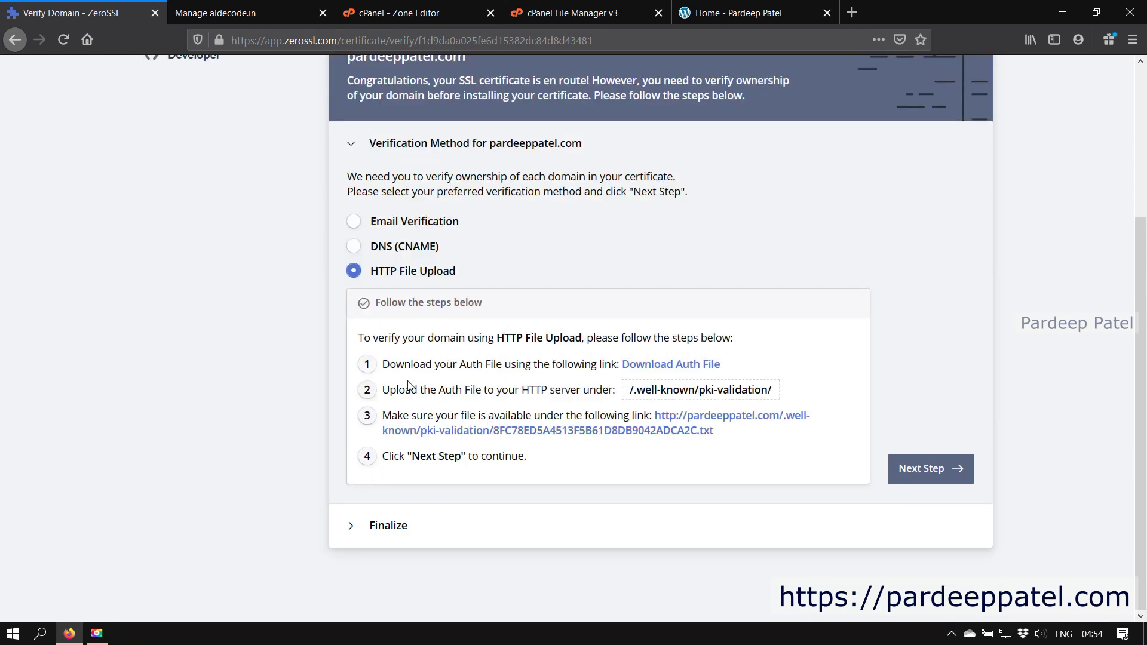
# Download the auth .txt file and save it to the Desktop
pyautogui.click(656, 367)
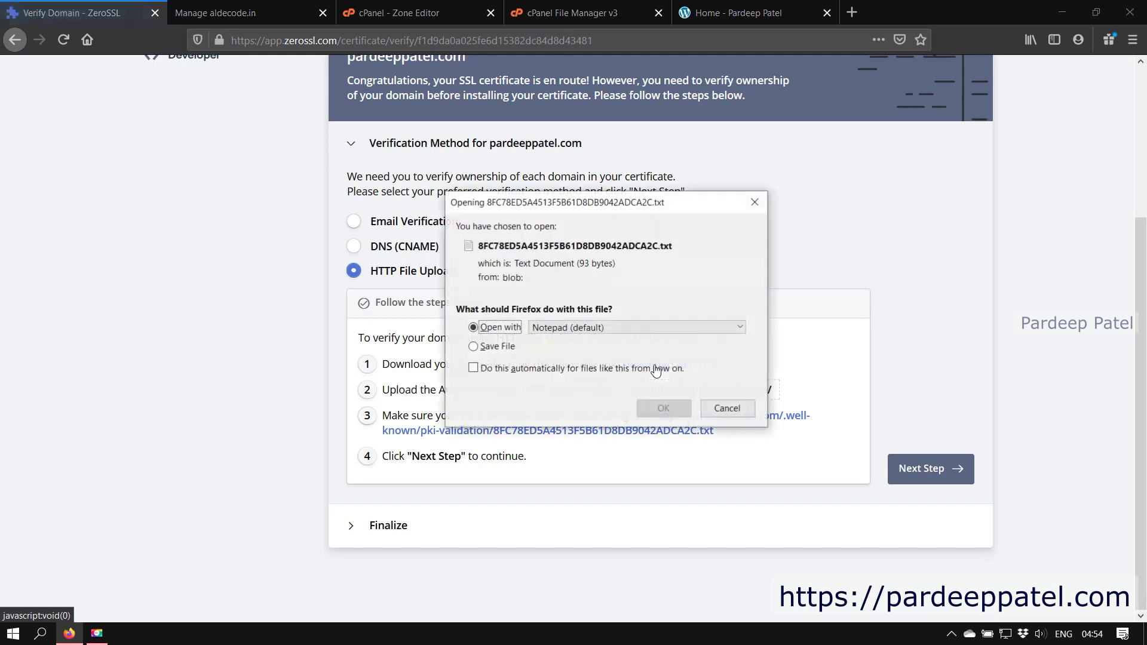
pyautogui.doubleClick(494, 348)
pyautogui.click(72, 105)
pyautogui.click(451, 333)
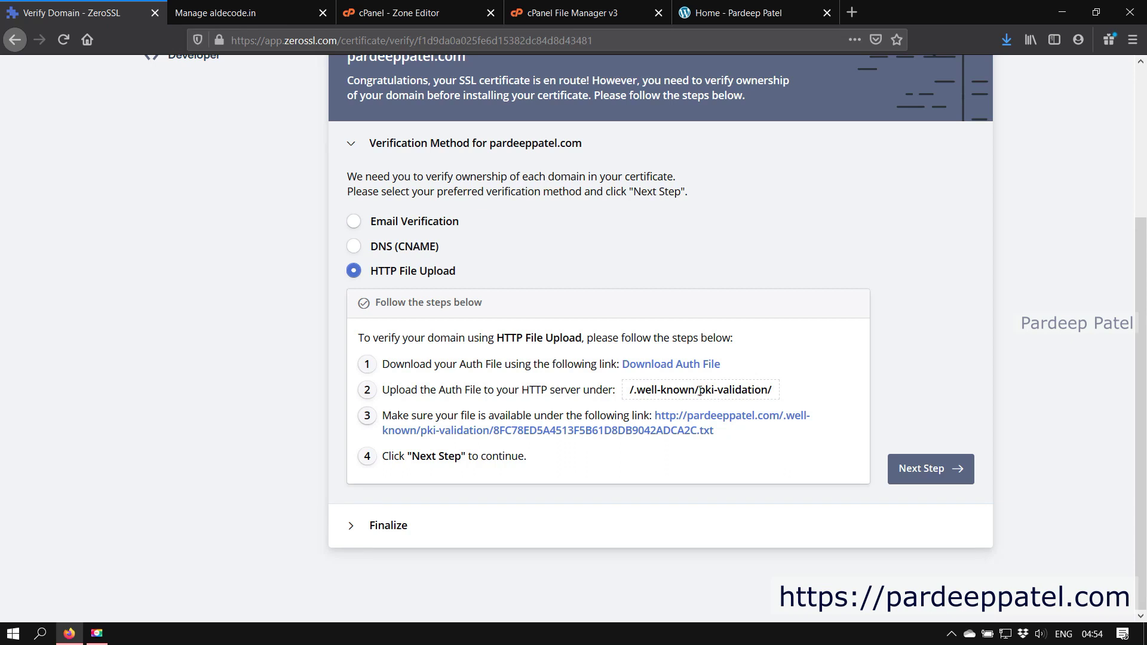
# Select the 'pki-validation' folder name in ZeroSSL's upload path
pyautogui.moveTo(700, 390); pyautogui.dragTo(768, 388)
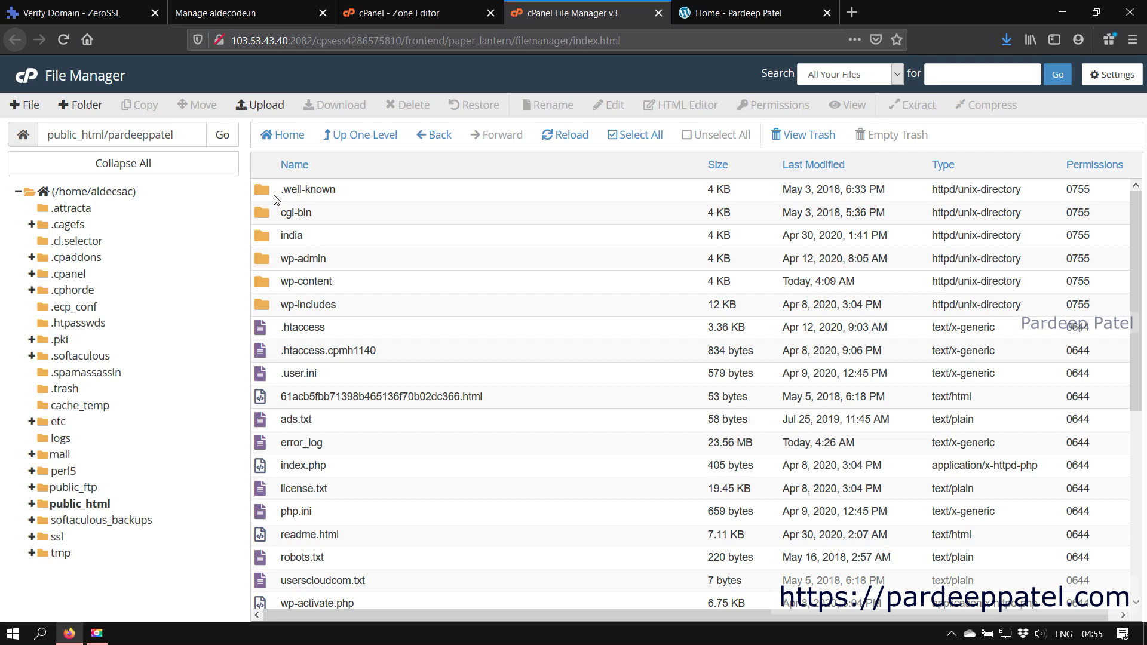
# Inside .well-known, create a new folder named pki-validation copied from ZeroSSL
pyautogui.doubleClick(270, 190)
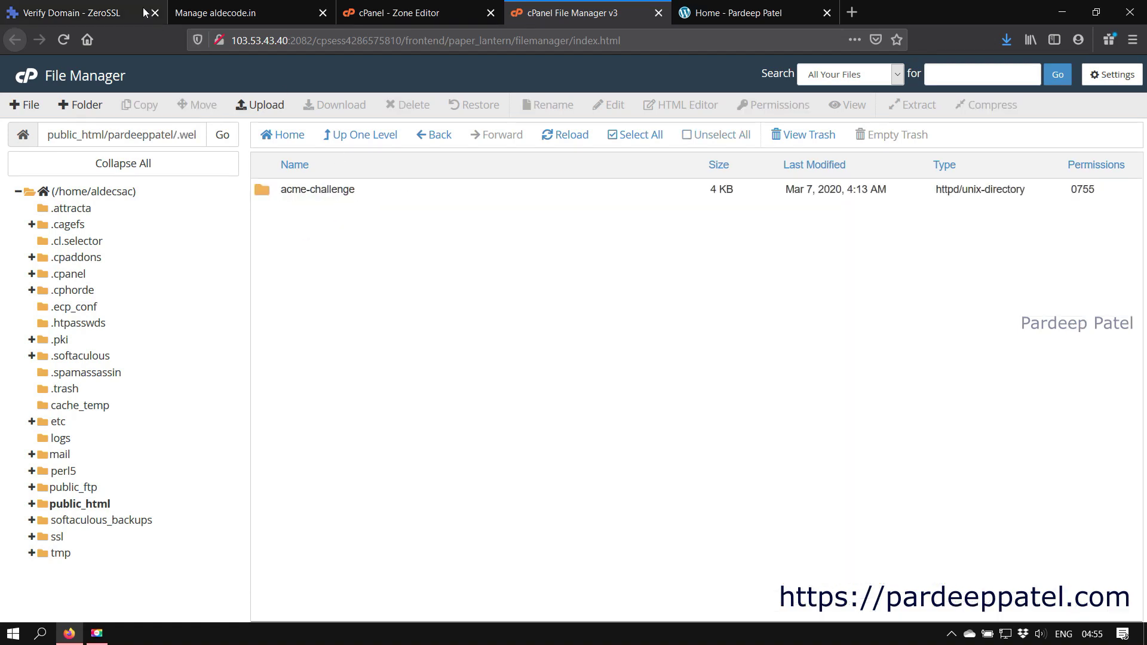
pyautogui.click(71, 13)
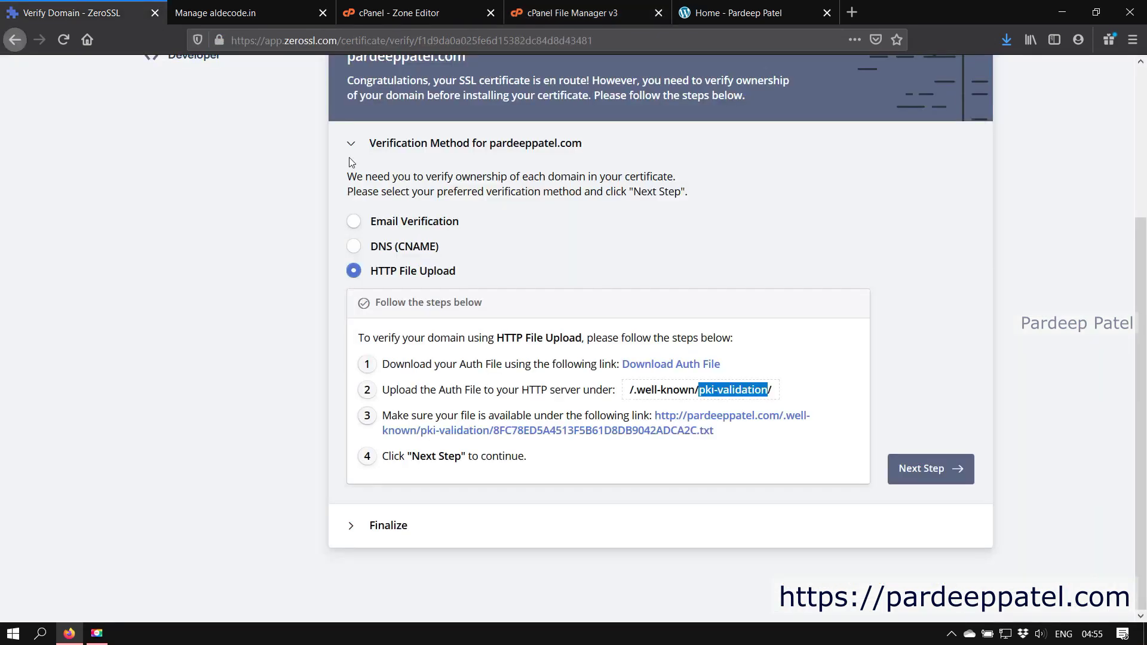
pyautogui.rightClick(747, 393)
pyautogui.click(777, 404)
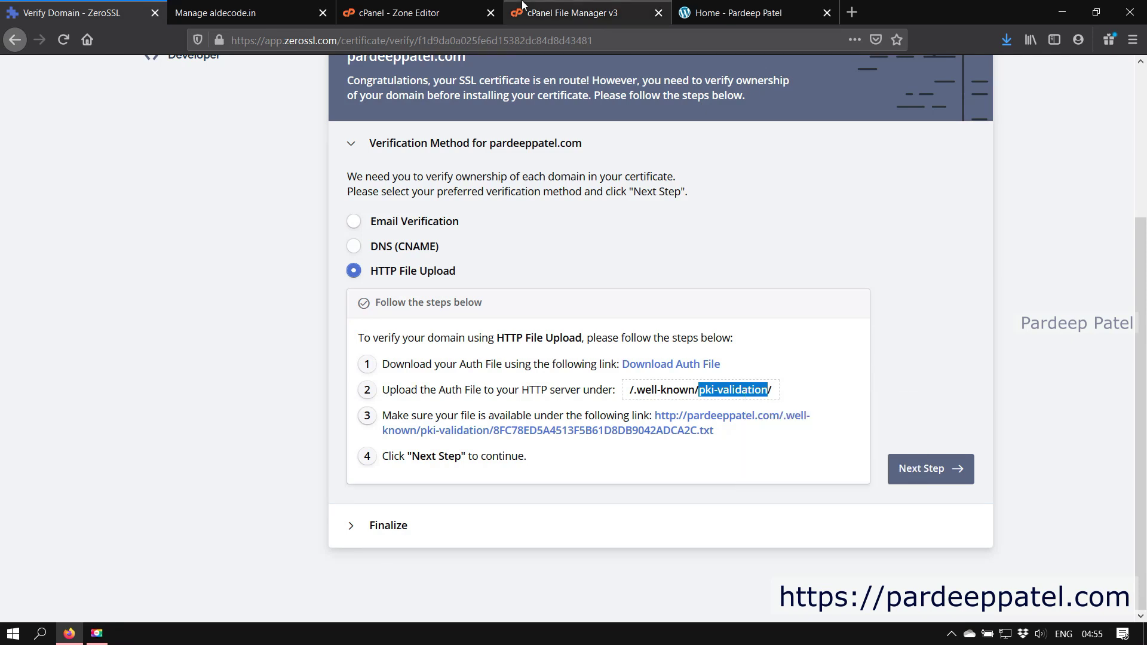
pyautogui.click(554, 7)
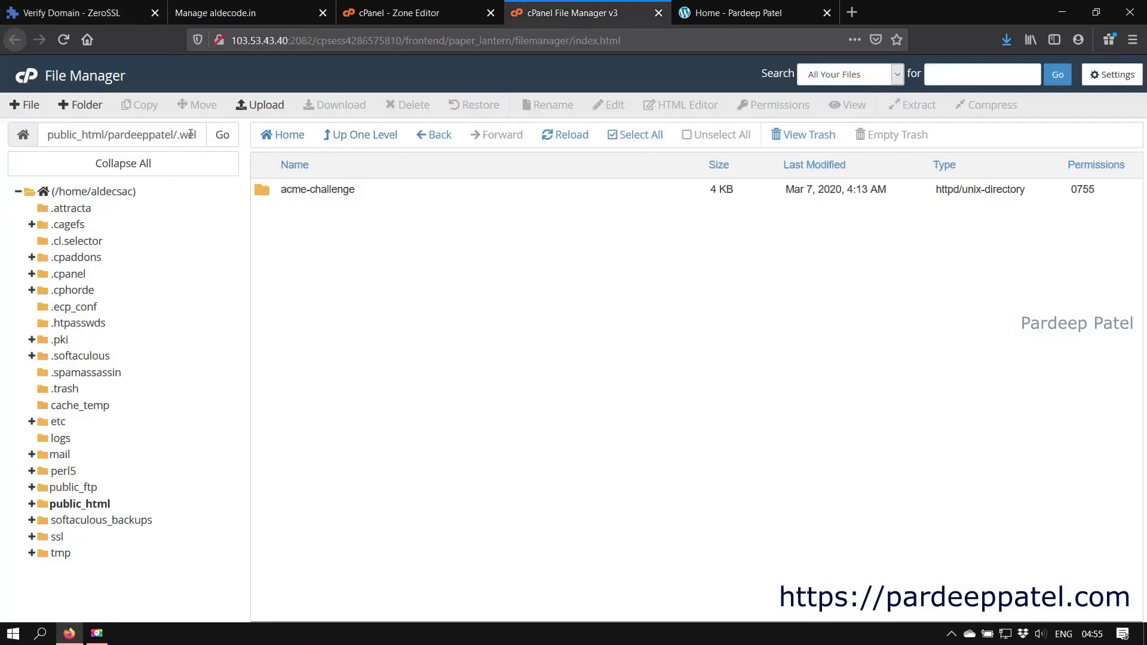
pyautogui.click(75, 105)
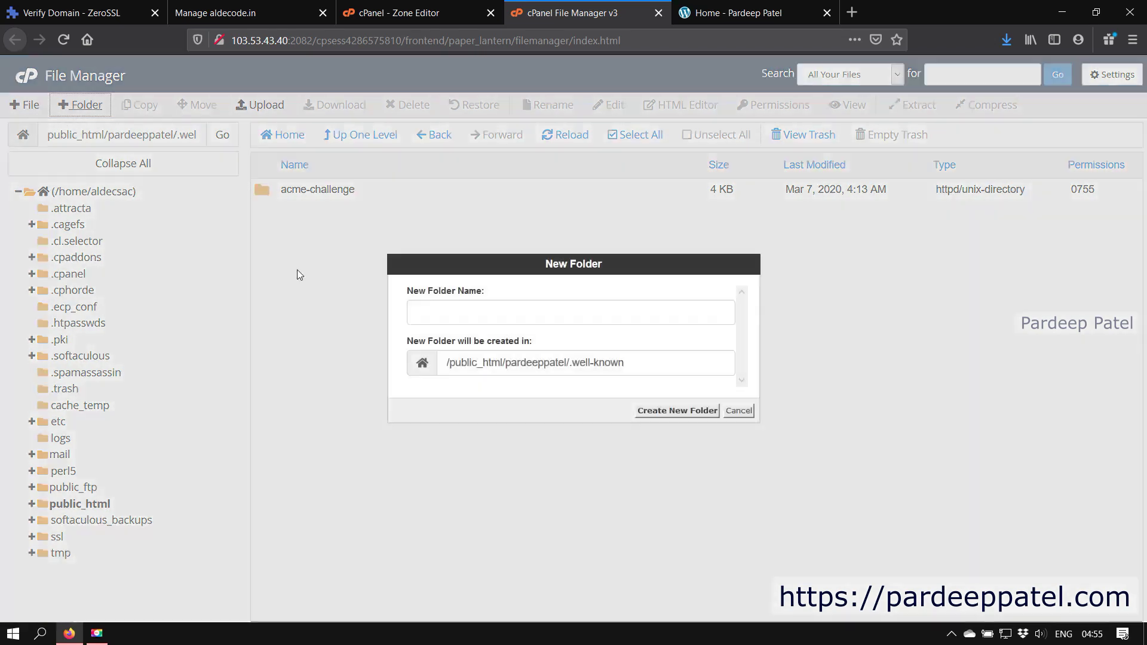
pyautogui.rightClick(448, 311)
pyautogui.click(508, 367)
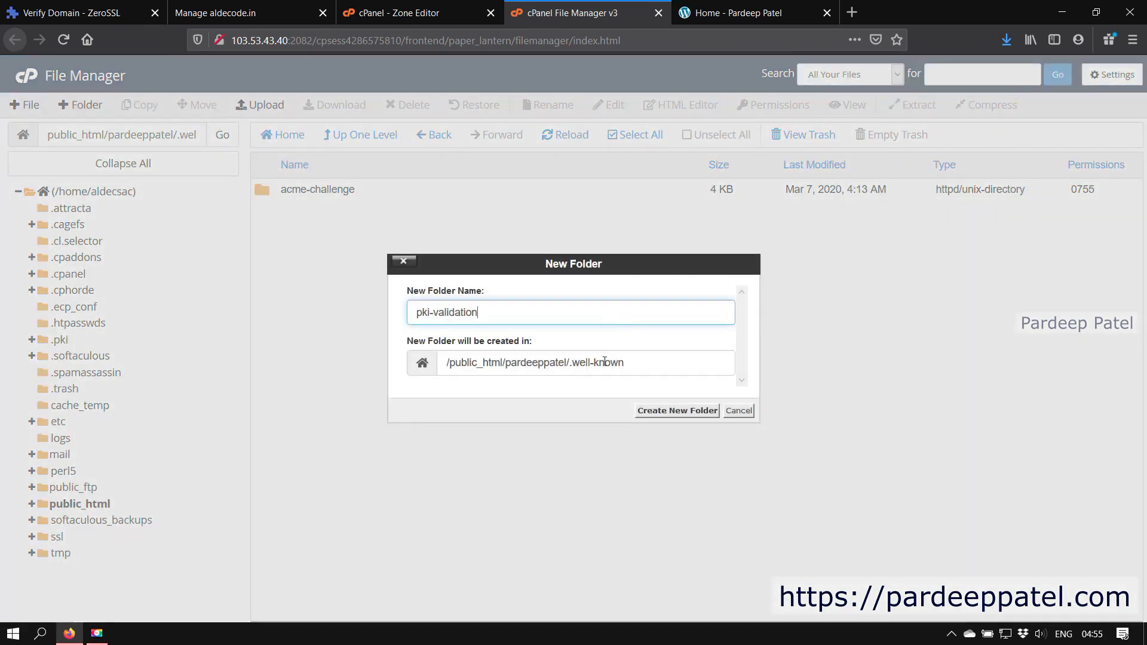
pyautogui.click(676, 412)
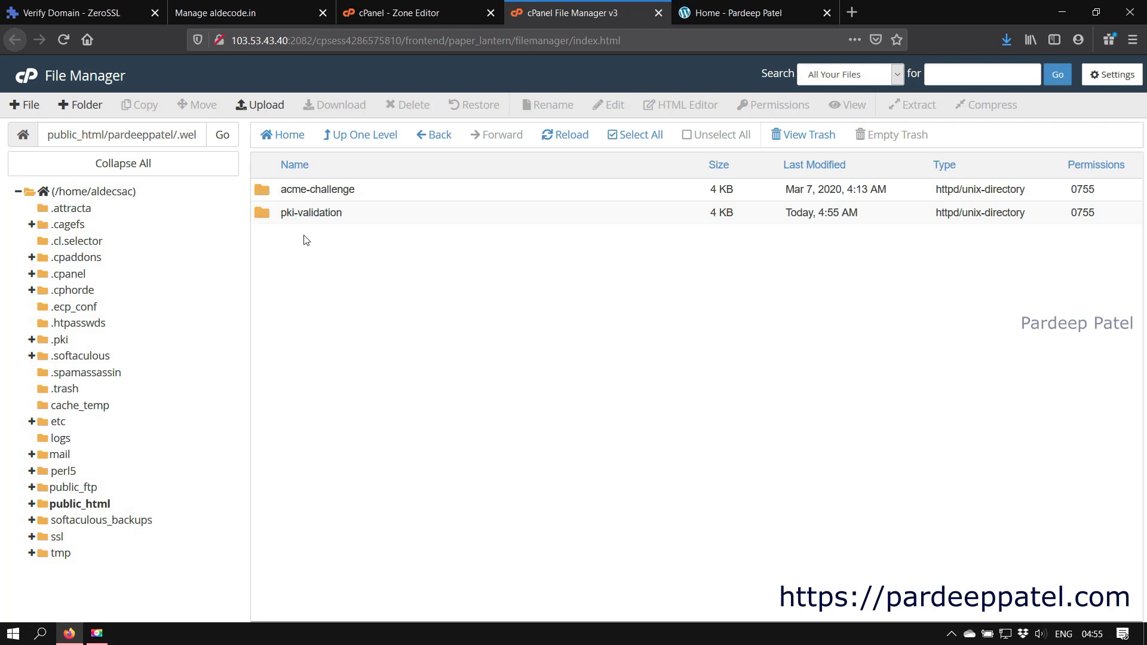
# Upload the auth .txt file from the Desktop into pki-validation
pyautogui.doubleClick(276, 215)
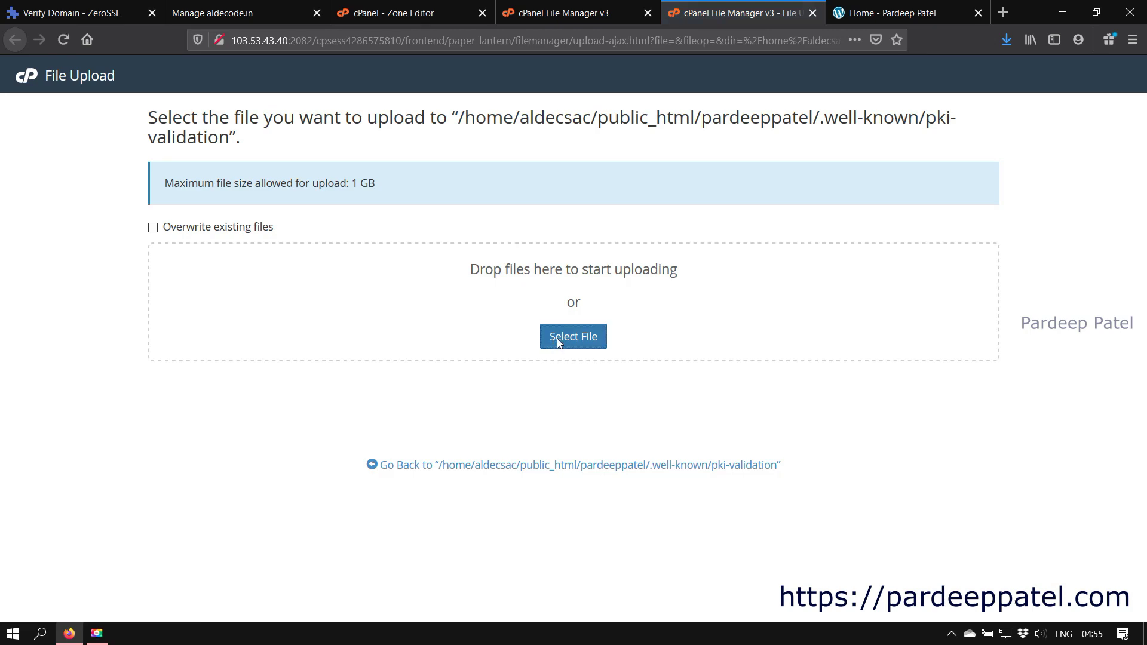
pyautogui.click(557, 338)
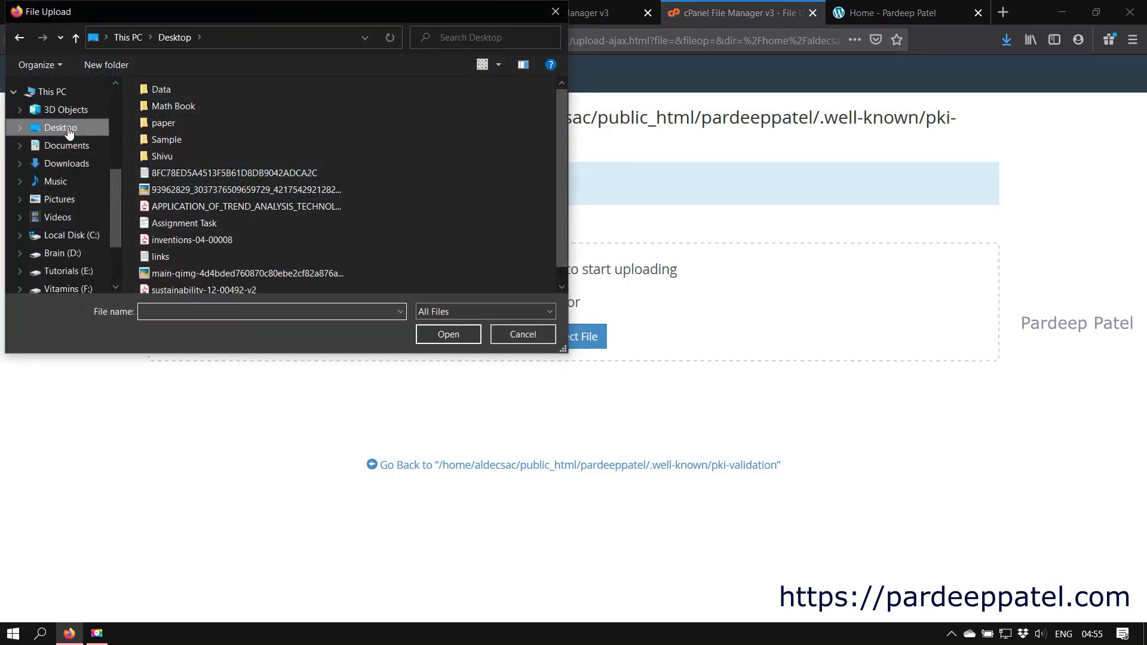
pyautogui.doubleClick(202, 173)
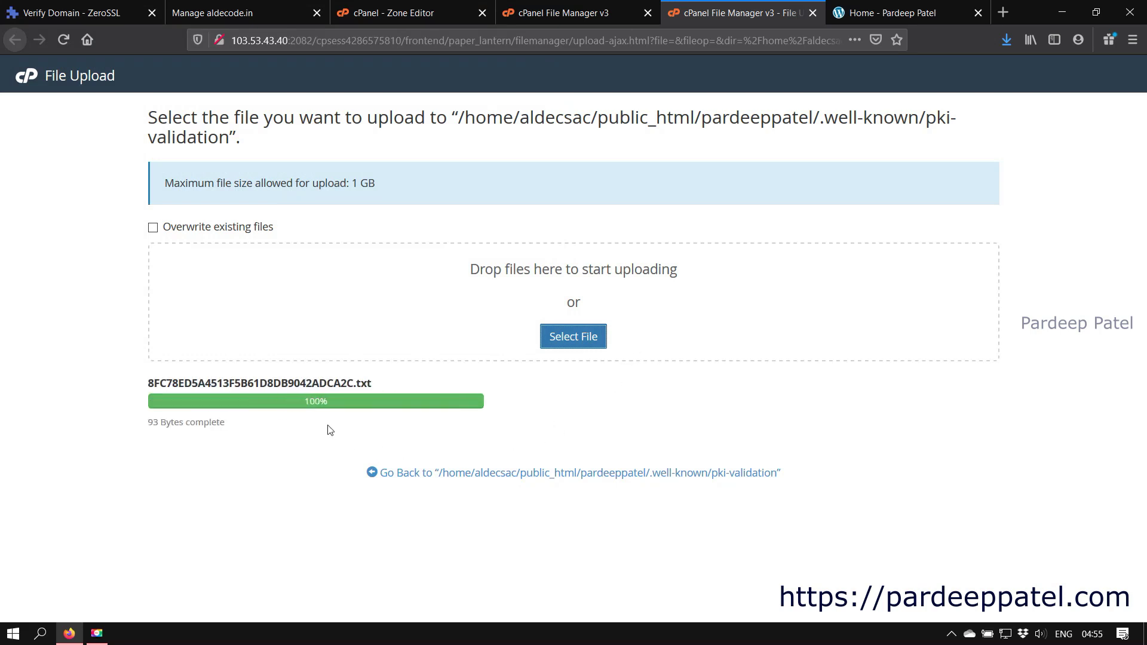
pyautogui.click(43, 8)
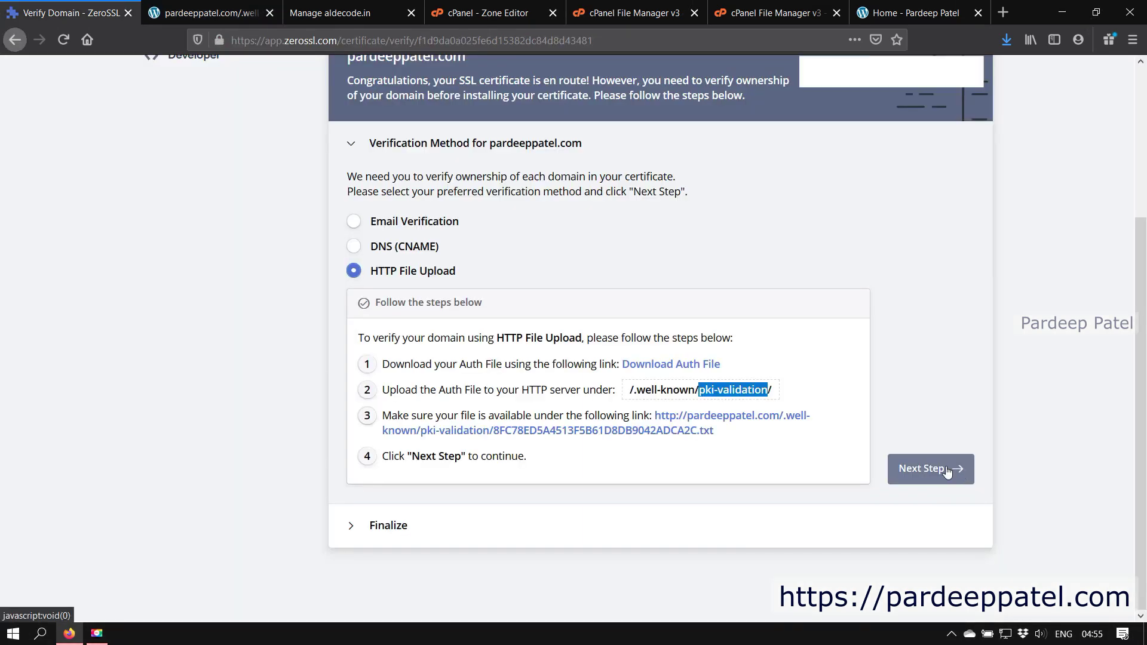
# Verify pardeeppatel.com in ZeroSSL and save its certificate .zip to the Desktop
pyautogui.click(946, 473)
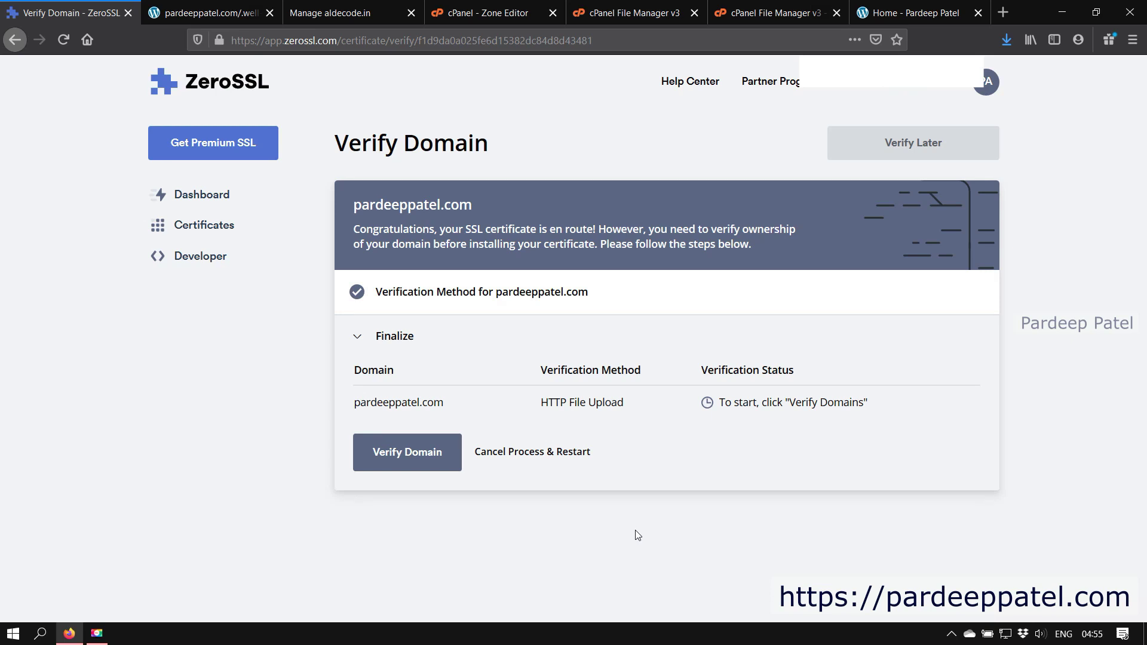
pyautogui.click(418, 463)
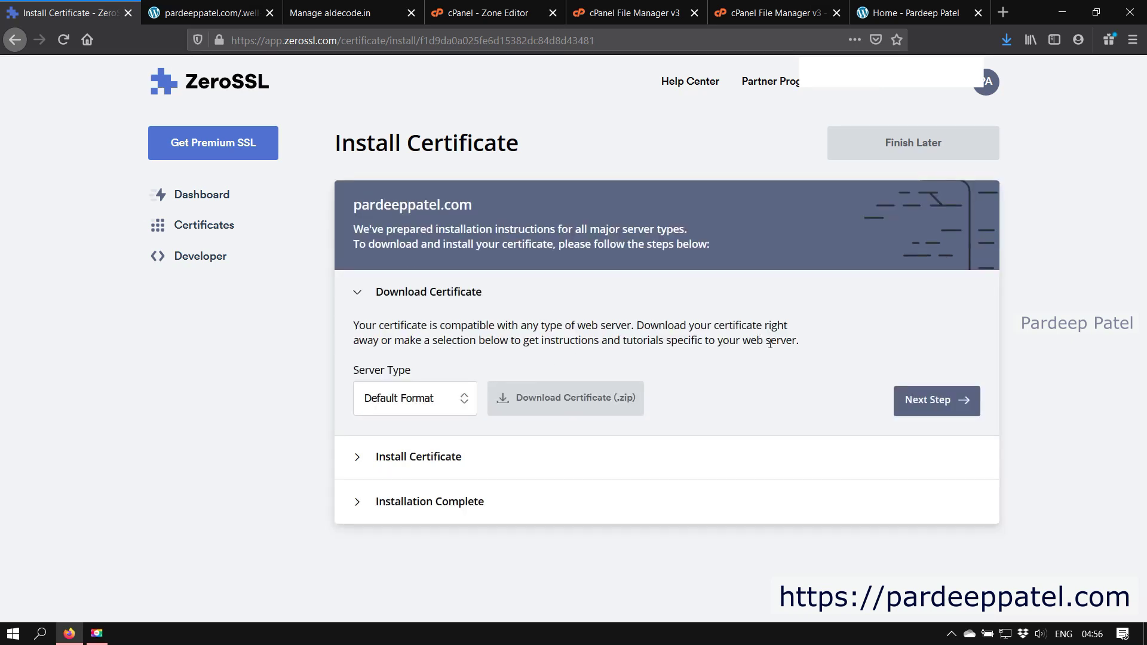
pyautogui.click(602, 401)
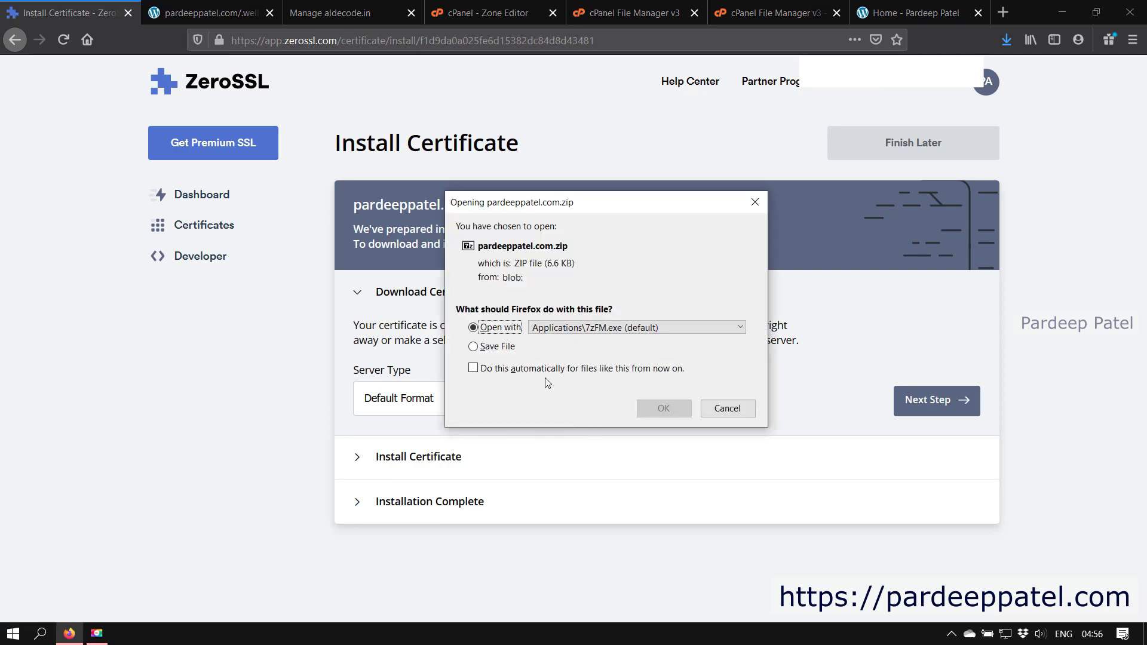
pyautogui.click(475, 346)
pyautogui.click(660, 408)
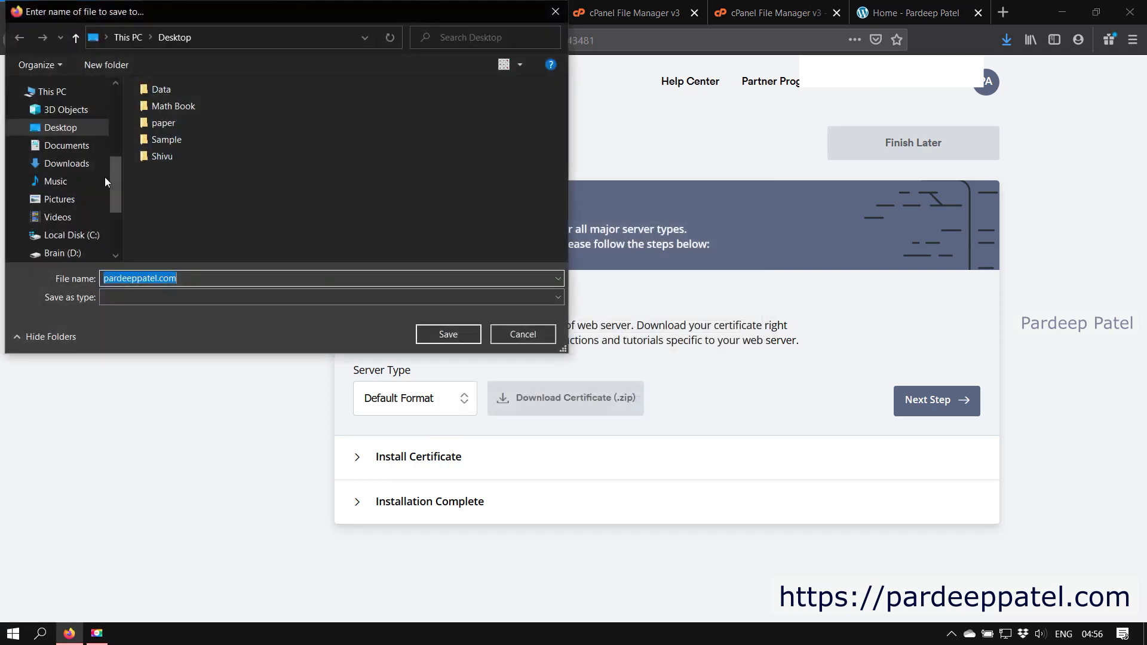
pyautogui.click(73, 128)
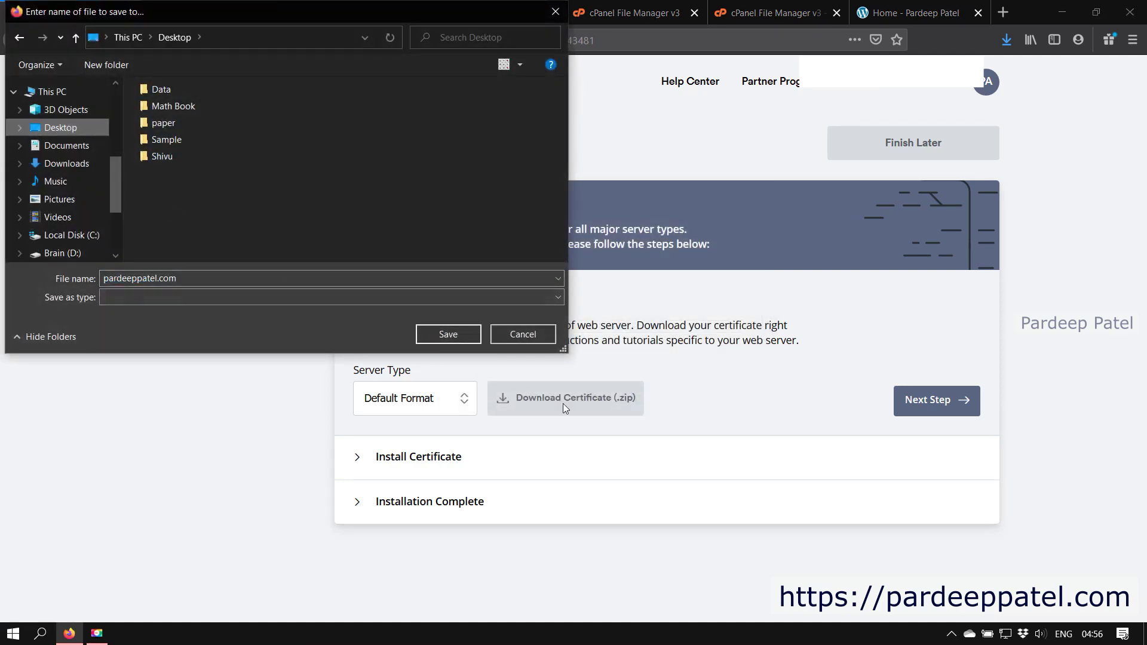
pyautogui.click(427, 337)
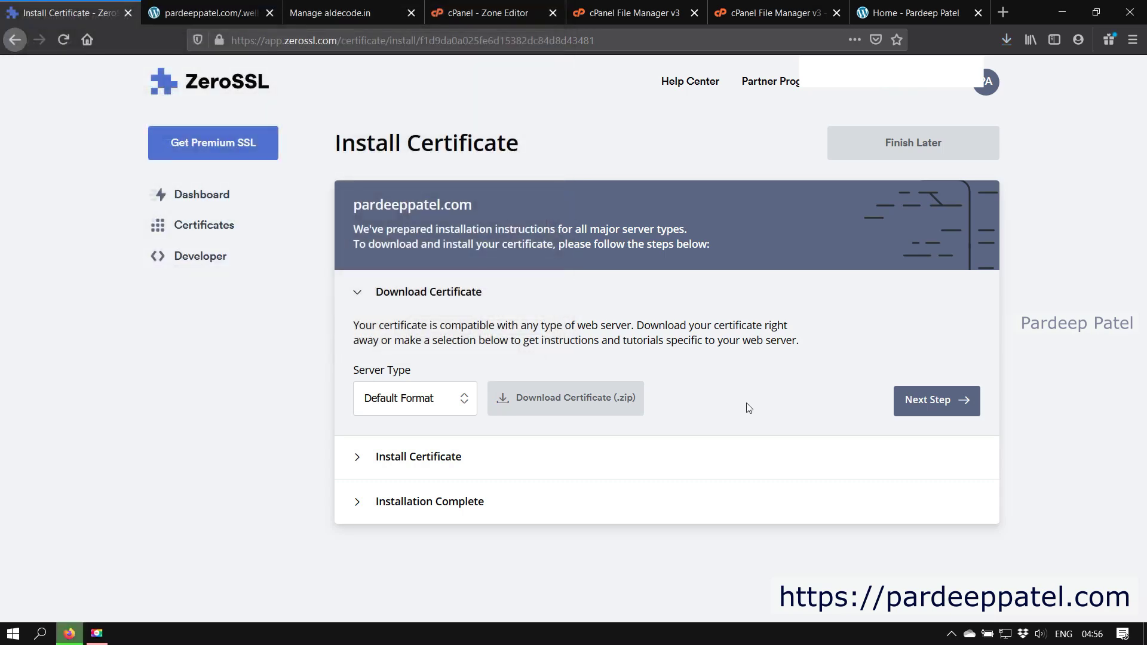
# Go to cPanel's SSL/TLS section and open Manage SSL sites
pyautogui.click(366, 456)
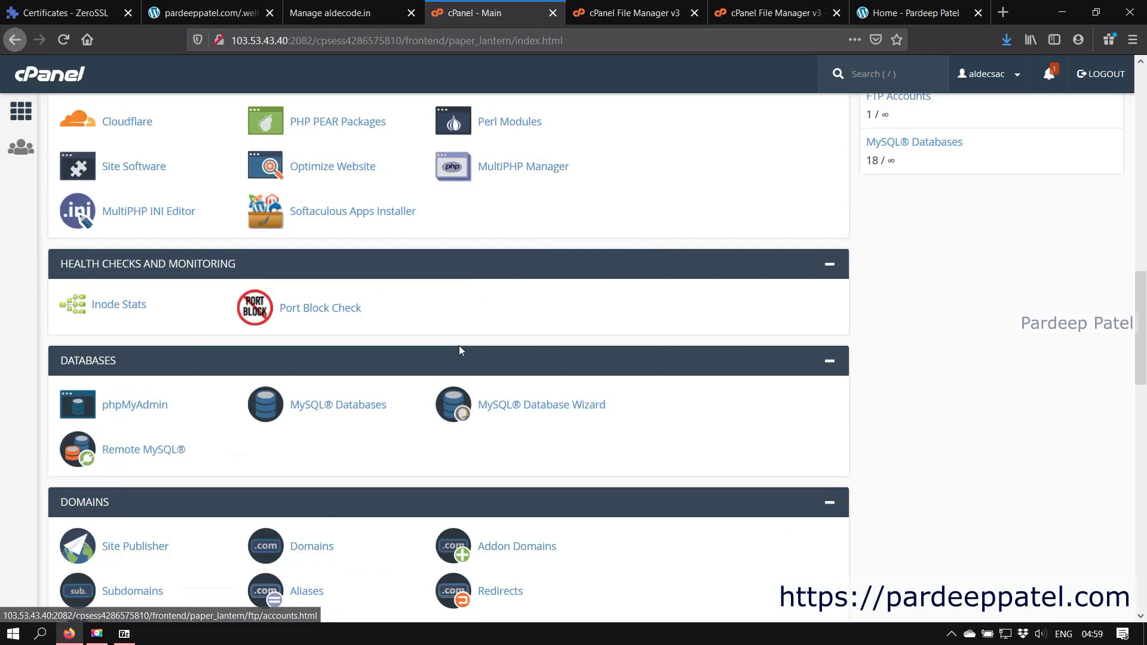
pyautogui.scroll(-6, 460, 350)
pyautogui.scroll(-2, 473, 185)
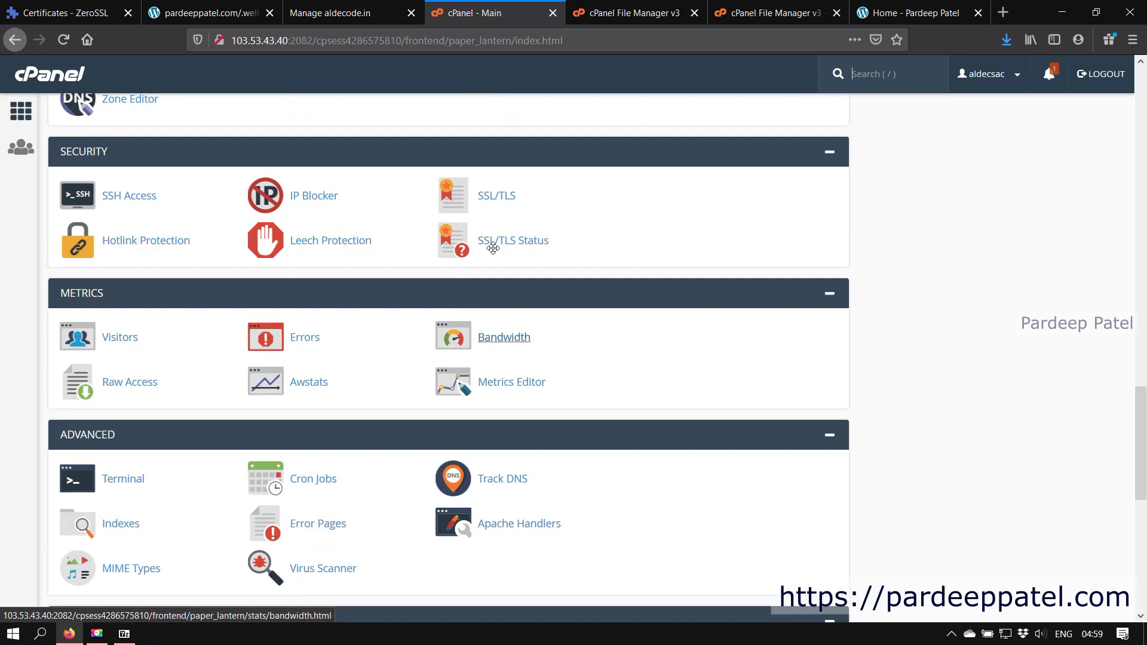
pyautogui.click(472, 185)
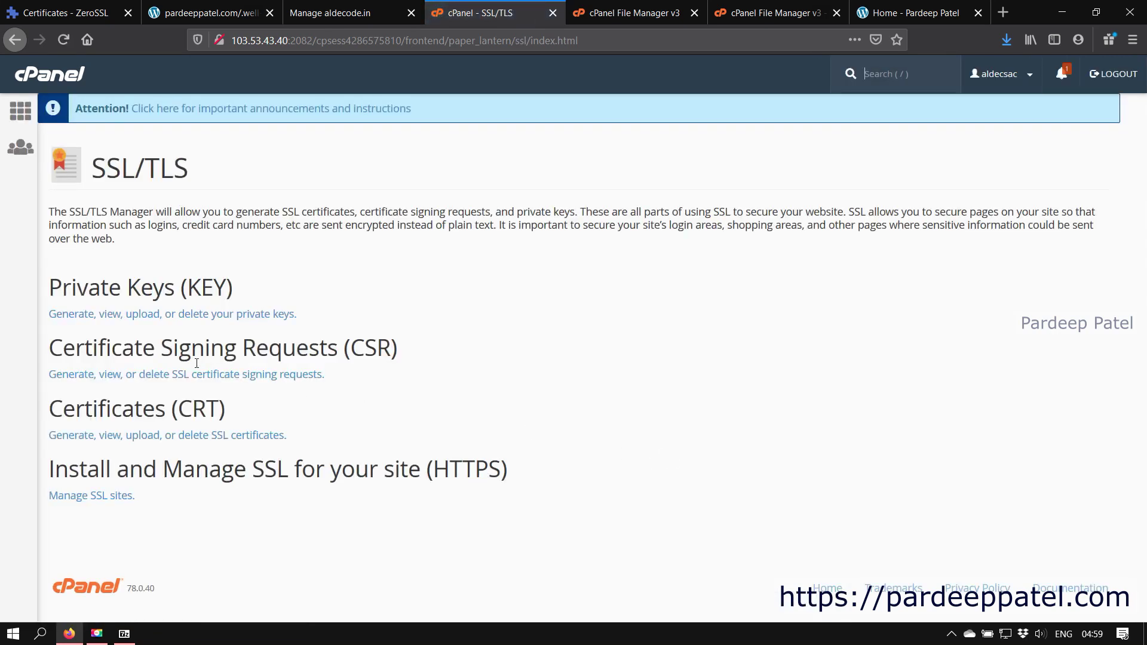
pyautogui.click(115, 496)
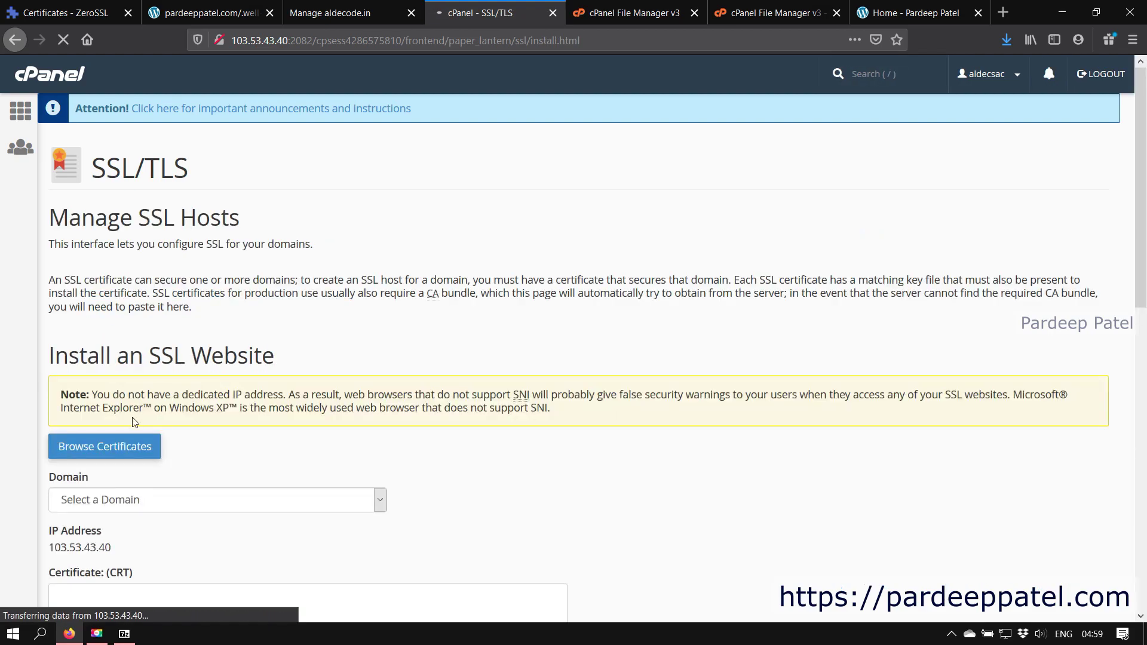
# Choose pardeeppatel.com in the Install an SSL Website Domain dropdown
pyautogui.scroll(-4, 330, 451)
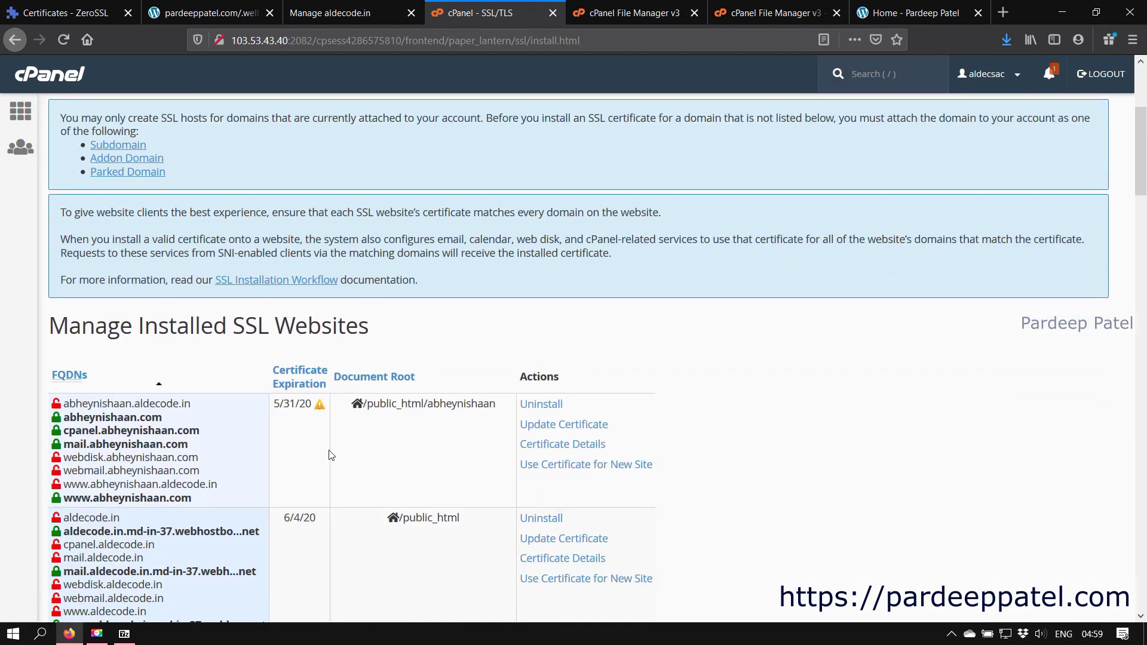
pyautogui.scroll(-20, 331, 455)
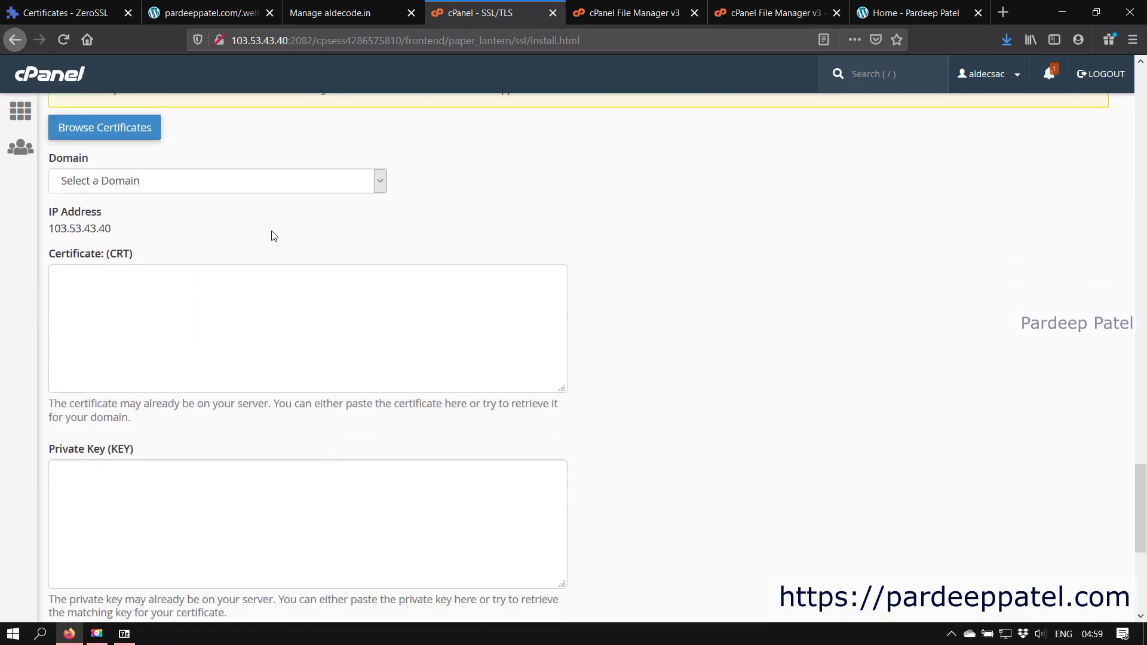
pyautogui.click(206, 182)
pyautogui.scroll(-5, 235, 389)
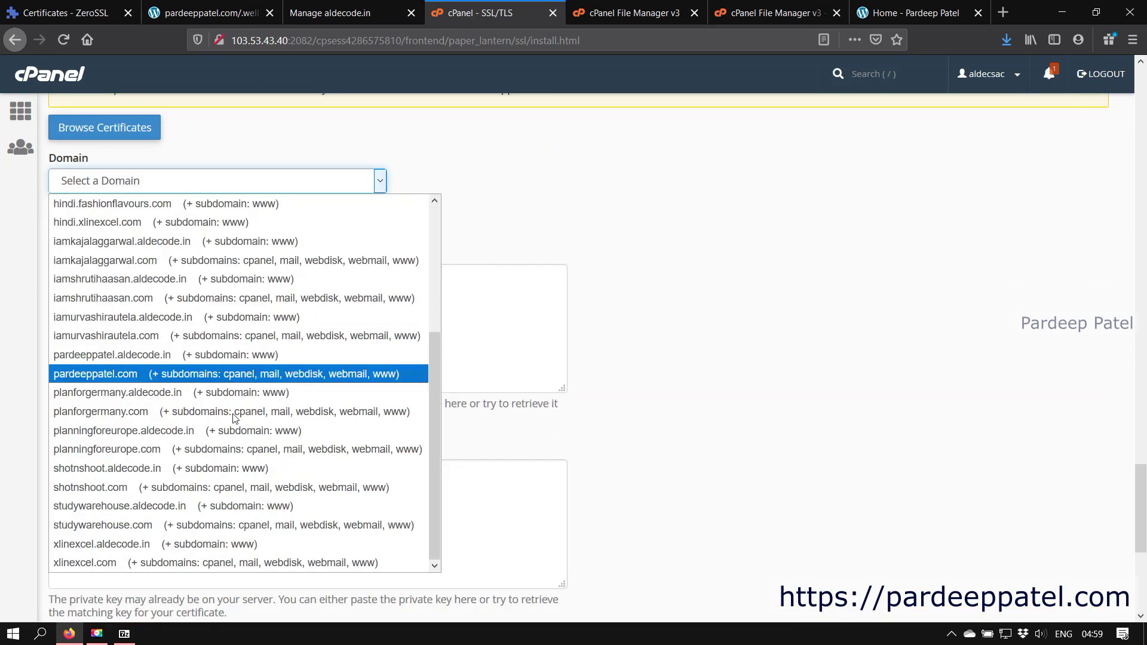
pyautogui.click(195, 378)
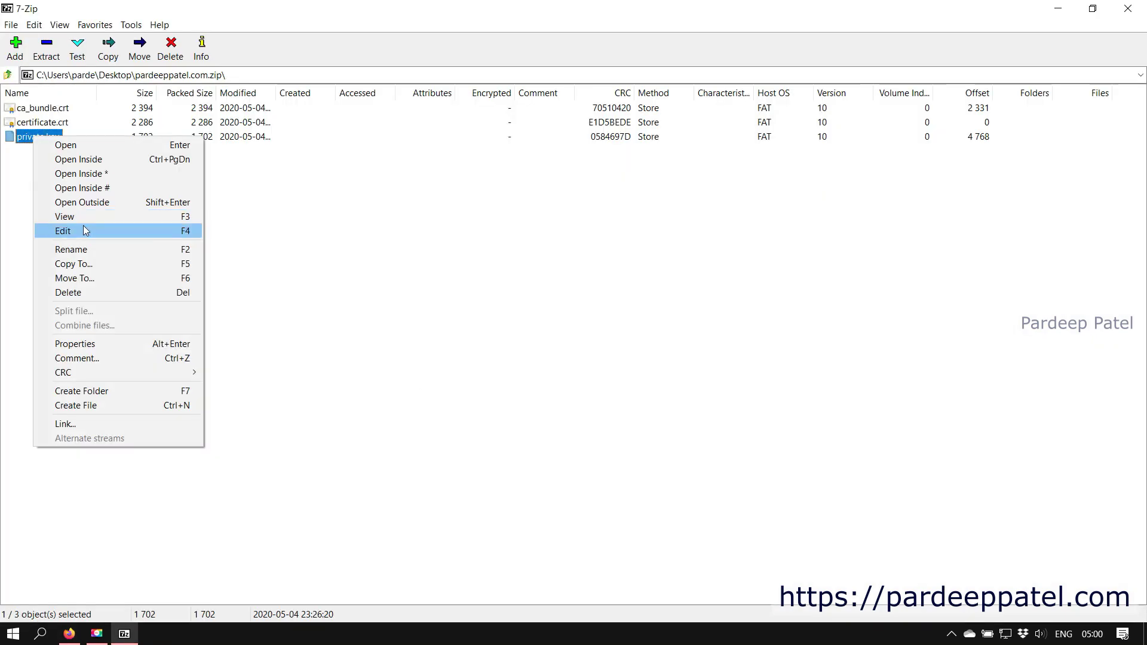
# Open private.key from the zip in Notepad and copy its full text
pyautogui.click(87, 231)
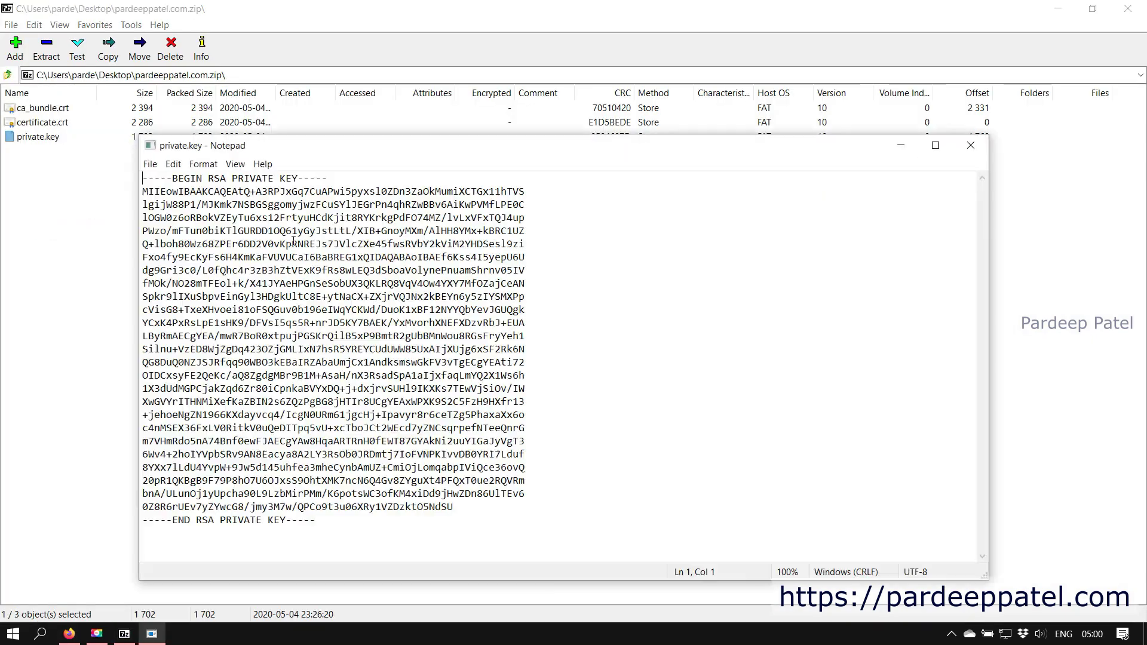
pyautogui.tripleClick(297, 341)
pyautogui.click(317, 521)
pyautogui.moveTo(317, 521); pyautogui.dragTo(139, 154)
pyautogui.rightClick(203, 219)
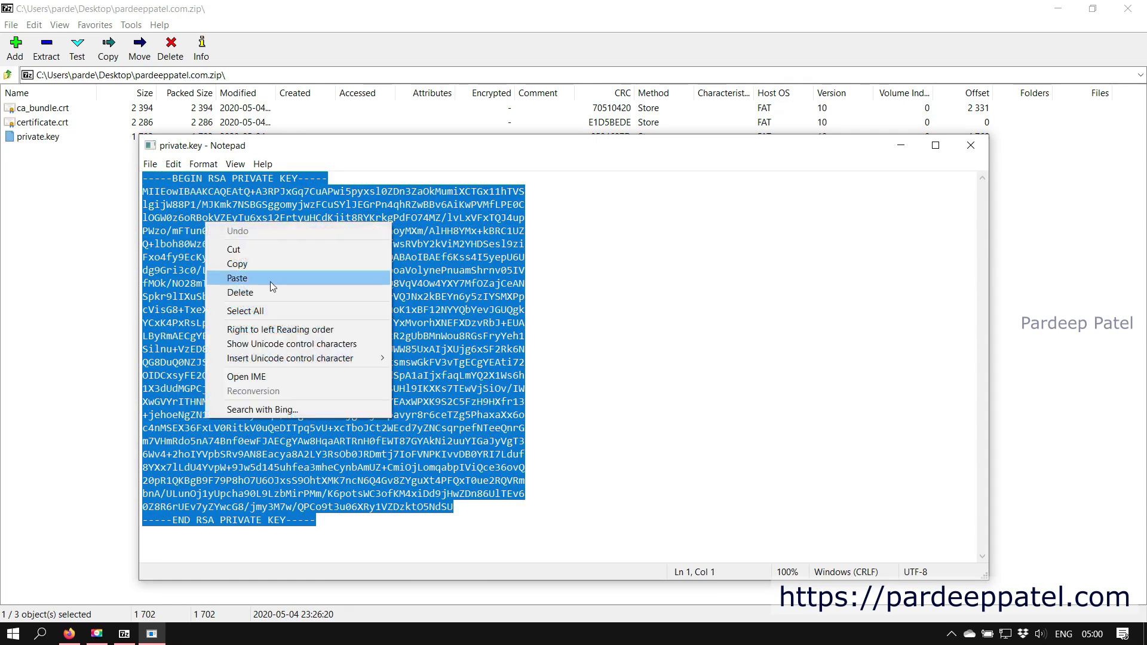
pyautogui.click(260, 263)
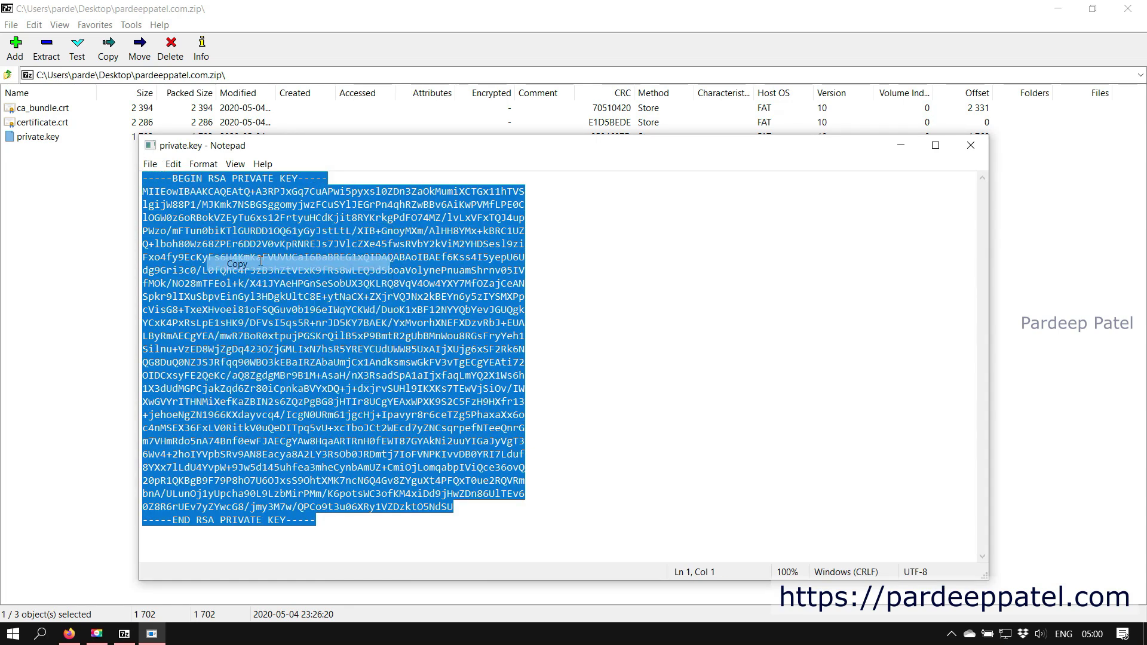
# Paste the private key into cPanel's Private Key (KEY) field and close Notepad
pyautogui.click(70, 634)
pyautogui.click(233, 418)
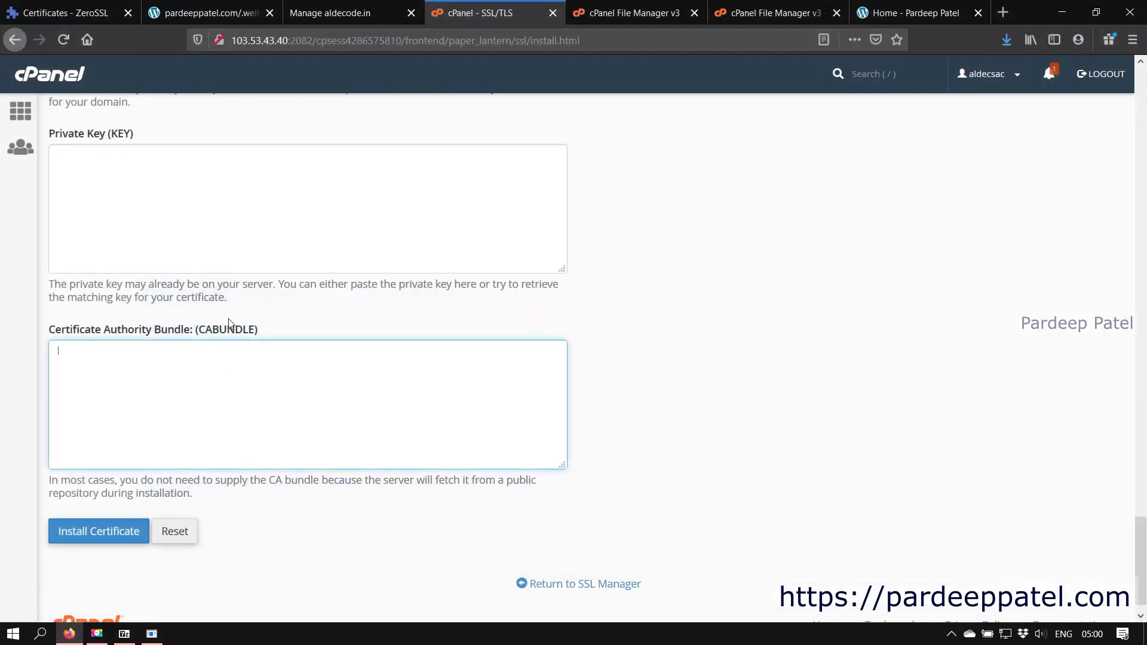
pyautogui.scroll(3, 228, 322)
pyautogui.click(195, 364)
pyautogui.rightClick(197, 364)
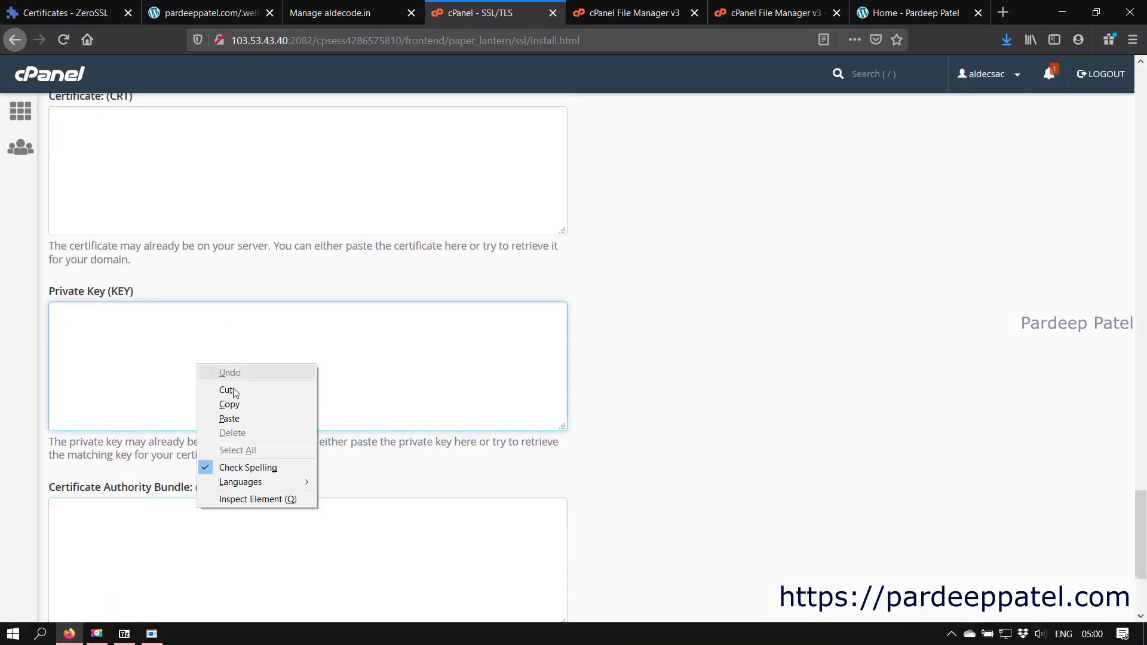
pyautogui.click(230, 418)
pyautogui.click(152, 635)
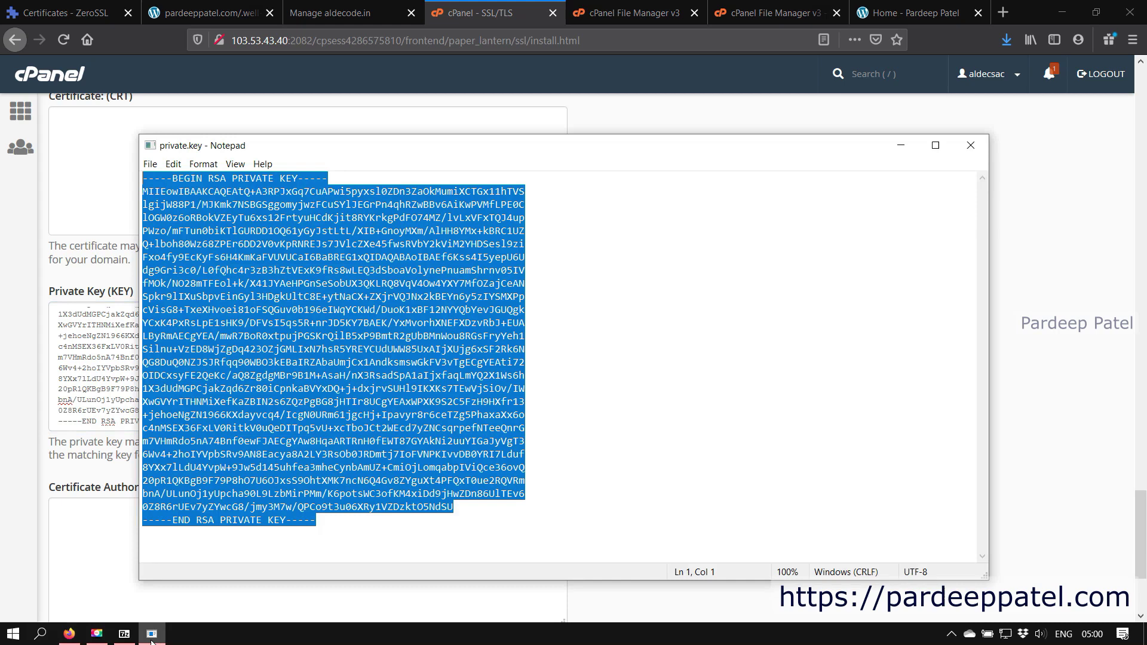
pyautogui.click(974, 145)
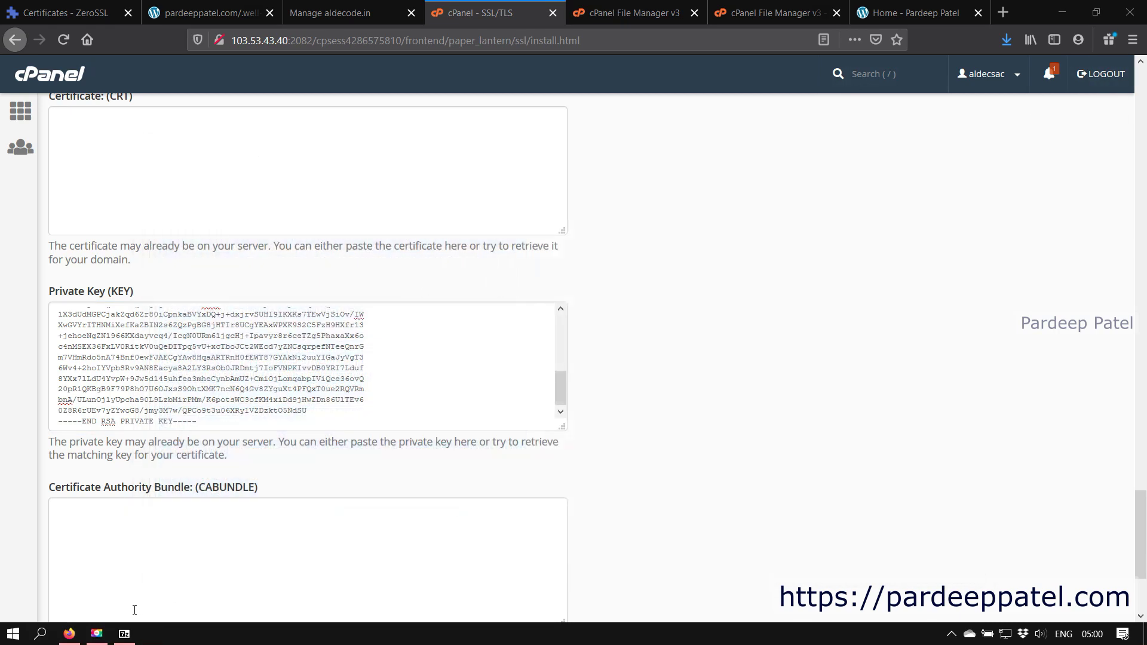
# Open certificate.crt from the zip in Notepad and copy its text
pyautogui.click(125, 634)
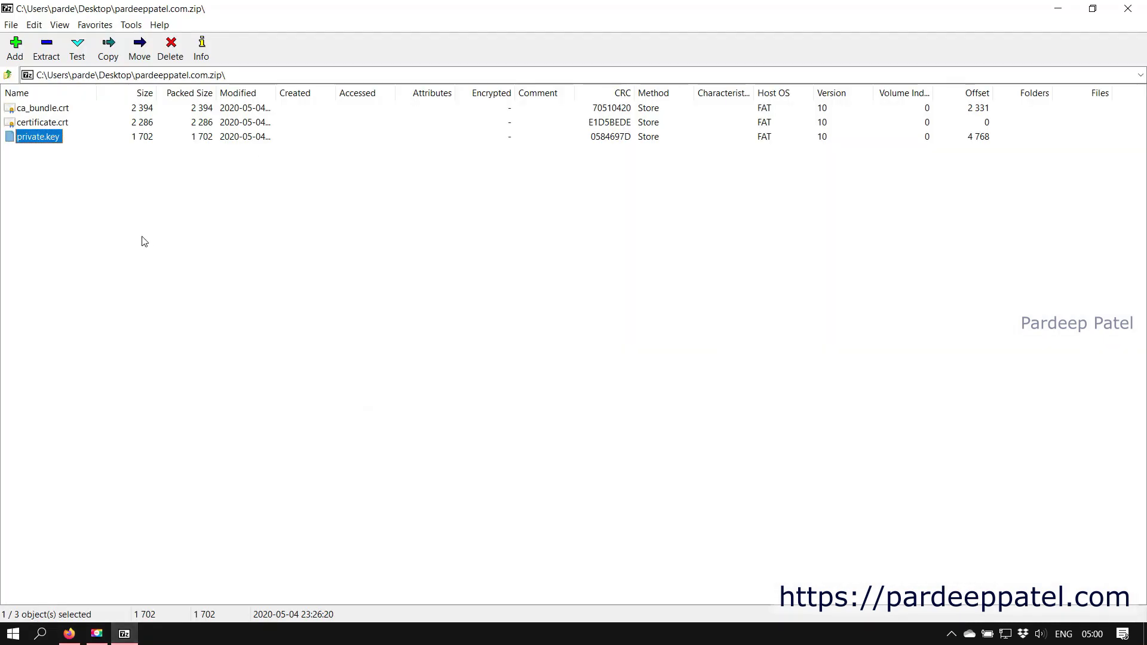
pyautogui.rightClick(36, 120)
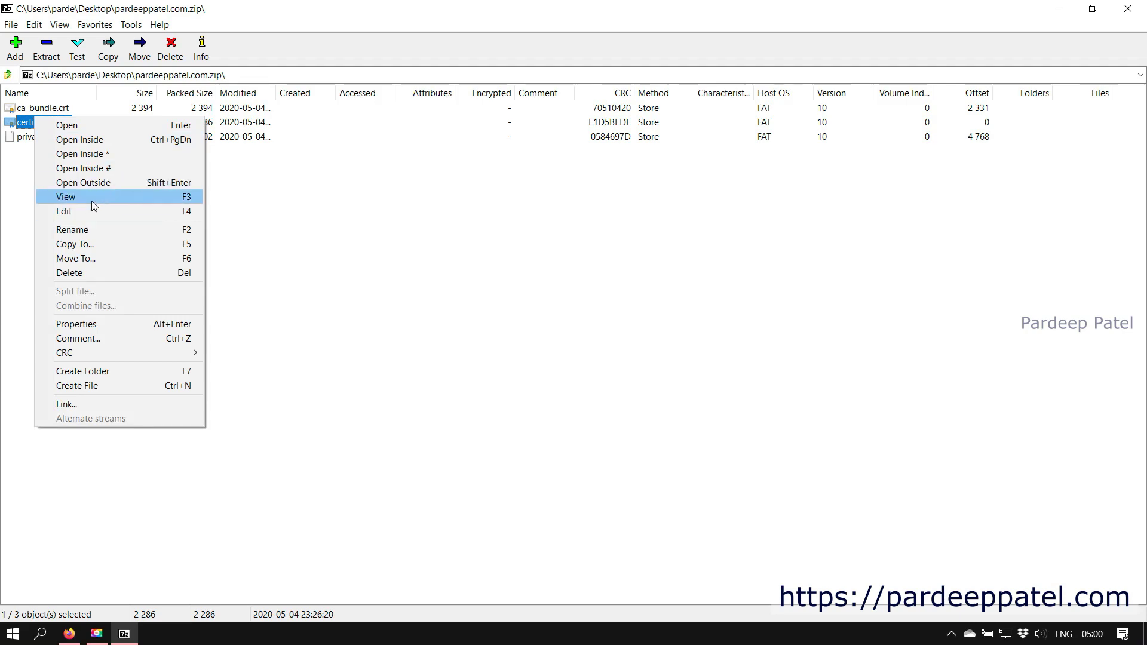
pyautogui.click(87, 210)
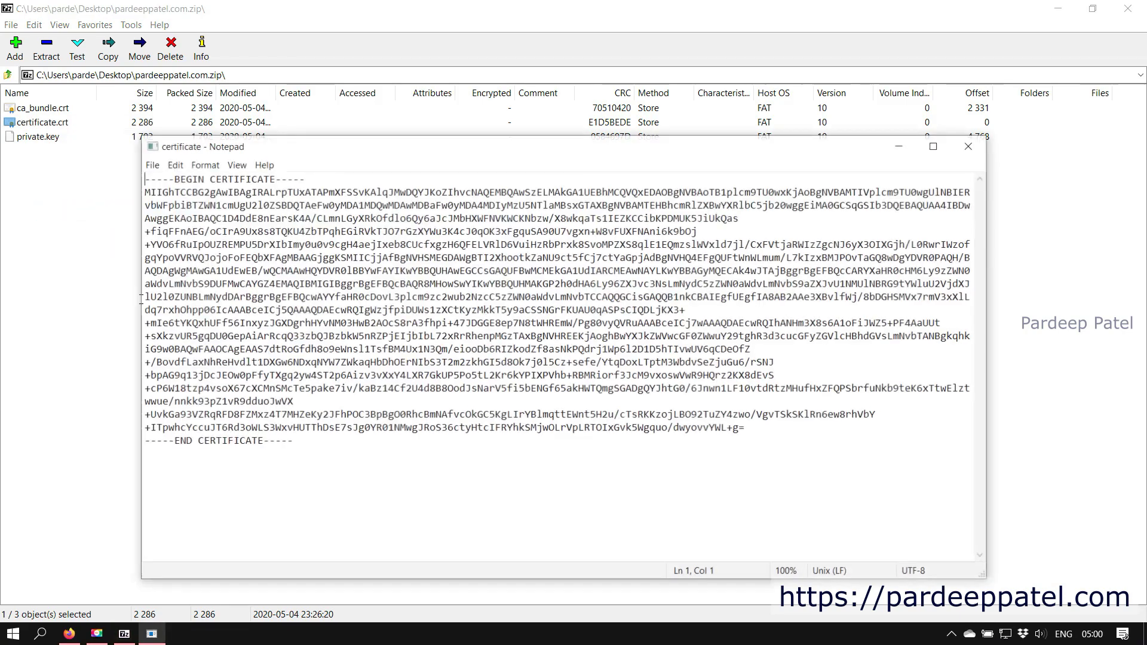
pyautogui.moveTo(292, 442); pyautogui.dragTo(142, 178)
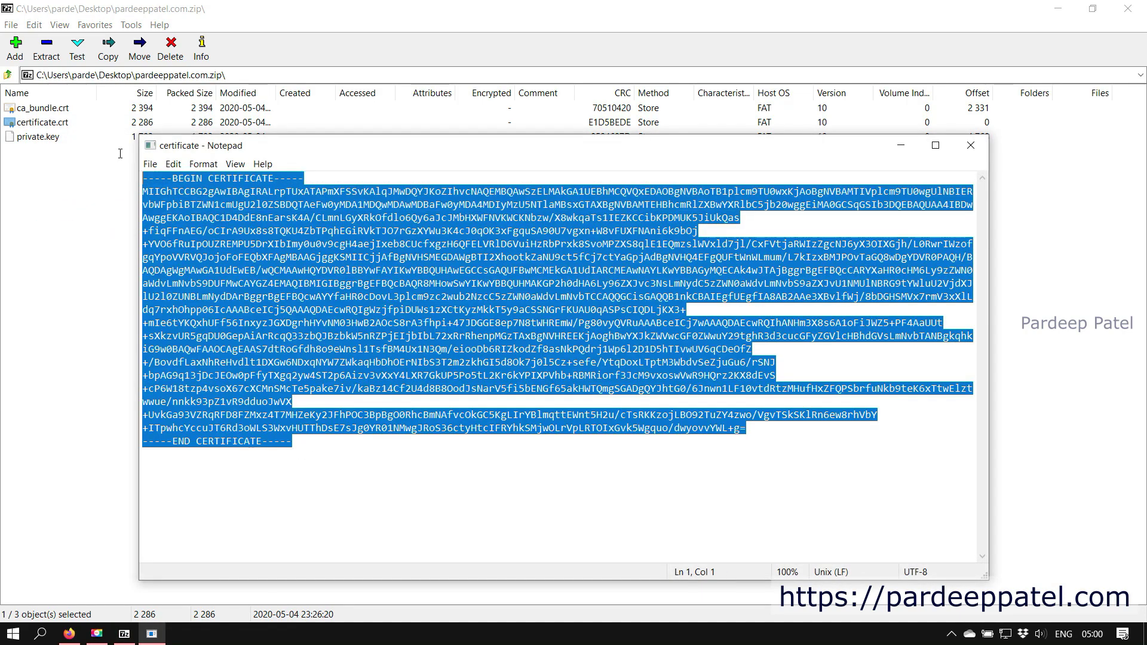
pyautogui.rightClick(252, 279)
pyautogui.click(309, 321)
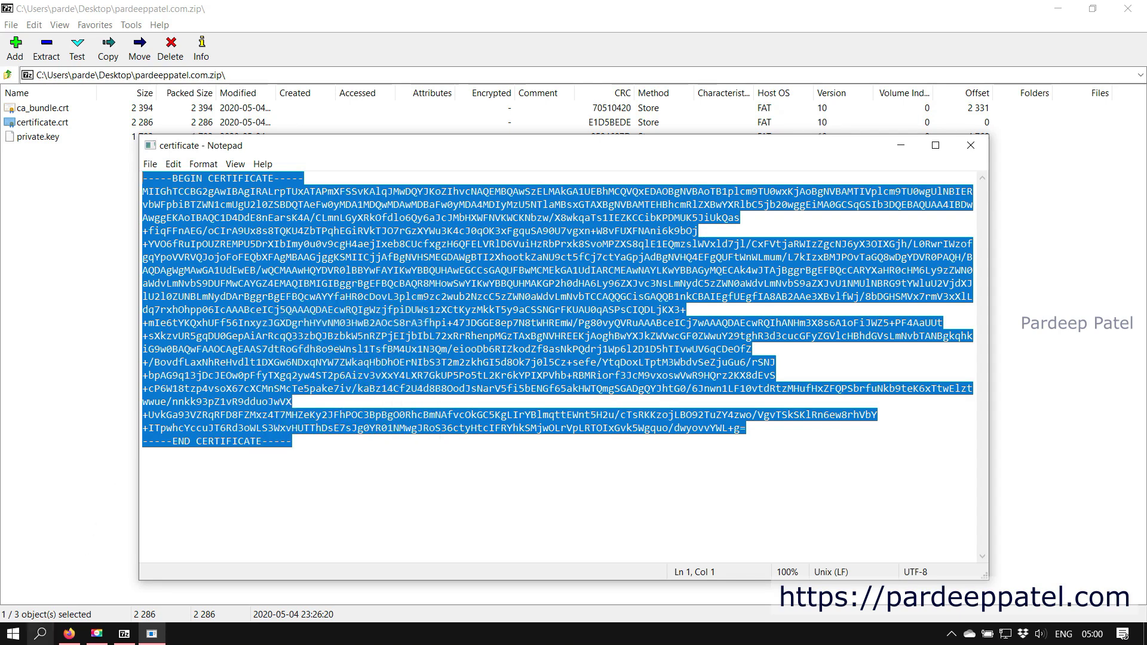
# Paste the certificate into cPanel's Certificate (CRT) field and close Notepad
pyautogui.click(69, 633)
pyautogui.scroll(4, 200, 290)
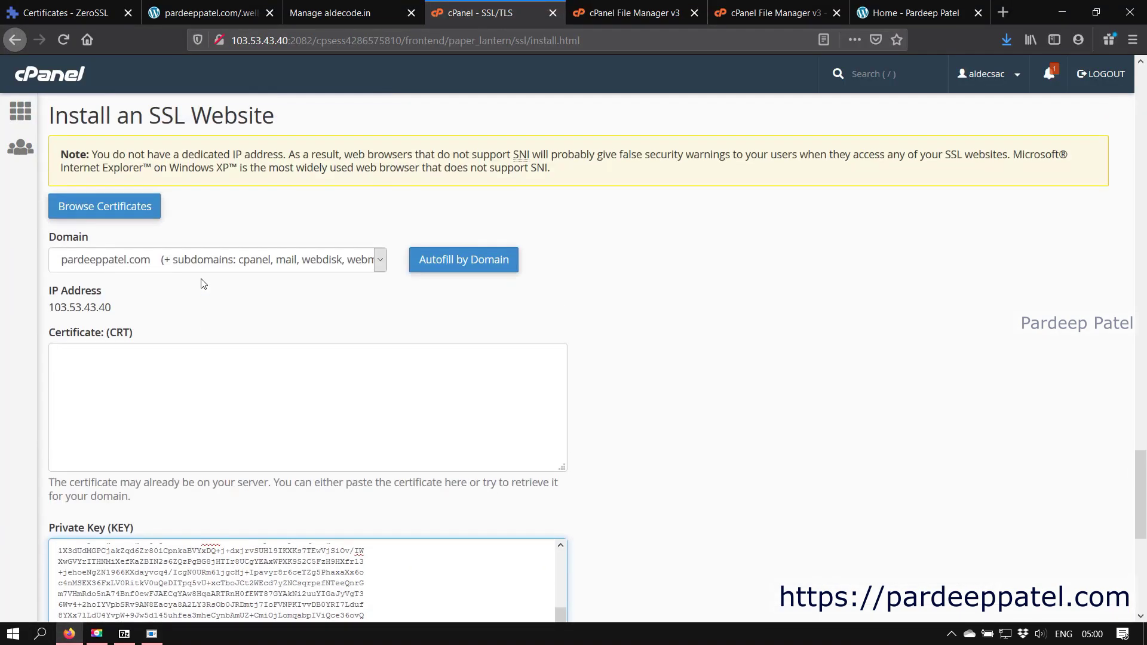
pyautogui.rightClick(174, 389)
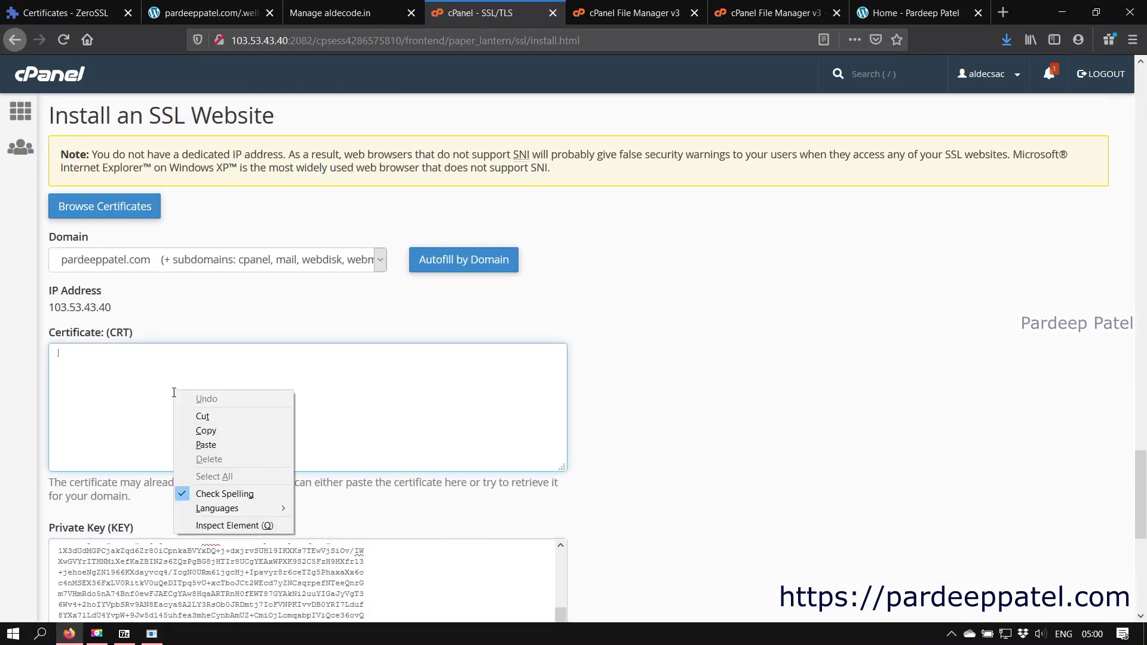
pyautogui.click(234, 446)
pyautogui.scroll(-1, 418, 359)
pyautogui.click(152, 633)
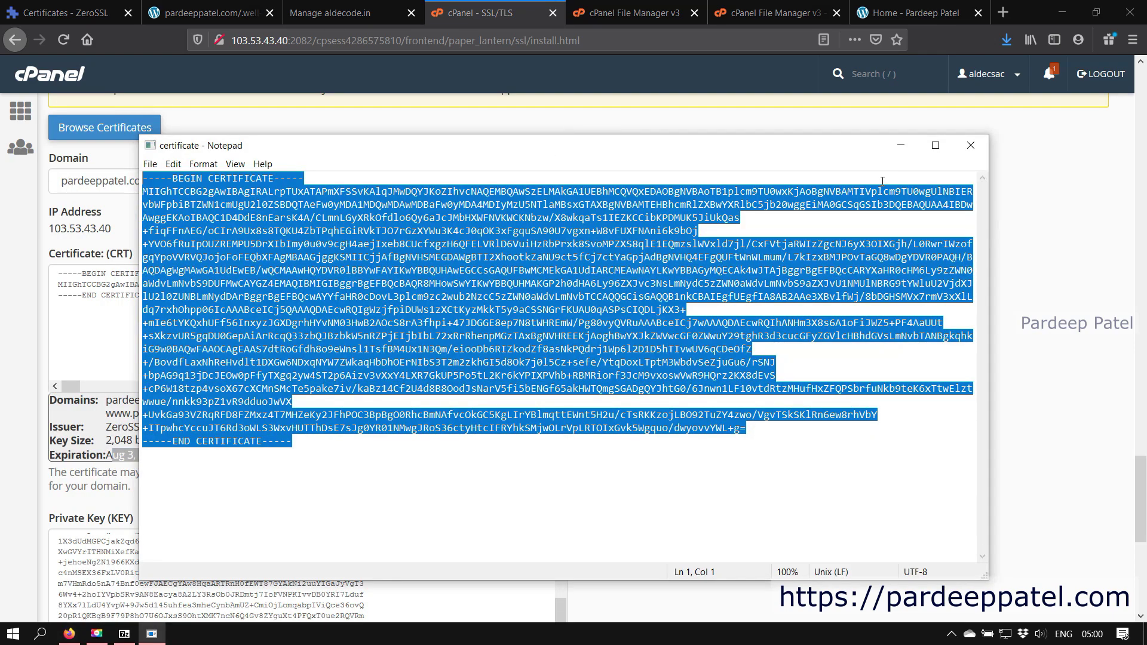
pyautogui.click(970, 147)
pyautogui.click(125, 633)
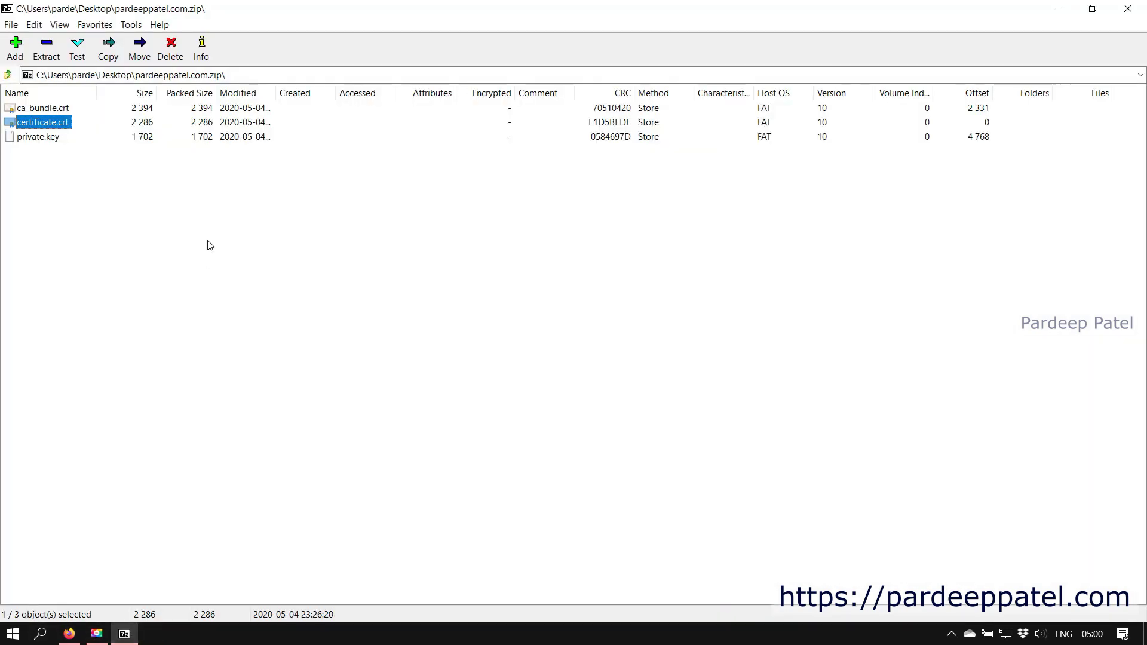
# Open ca_bundle.crt from the zip in Notepad and copy its full text
pyautogui.rightClick(58, 110)
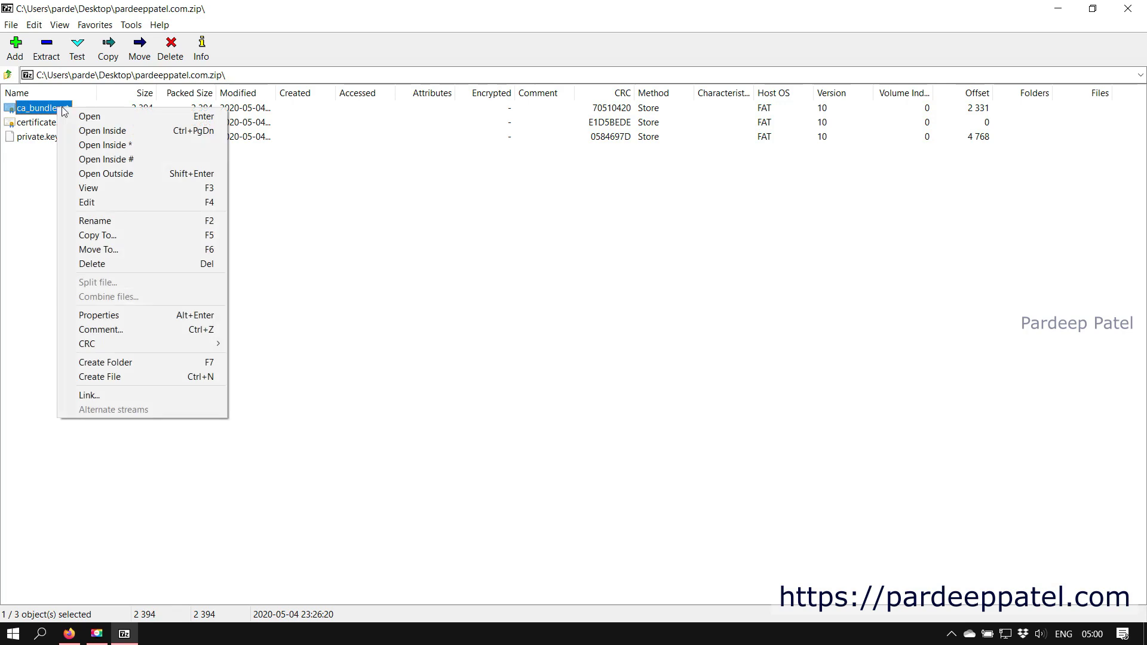
pyautogui.click(103, 202)
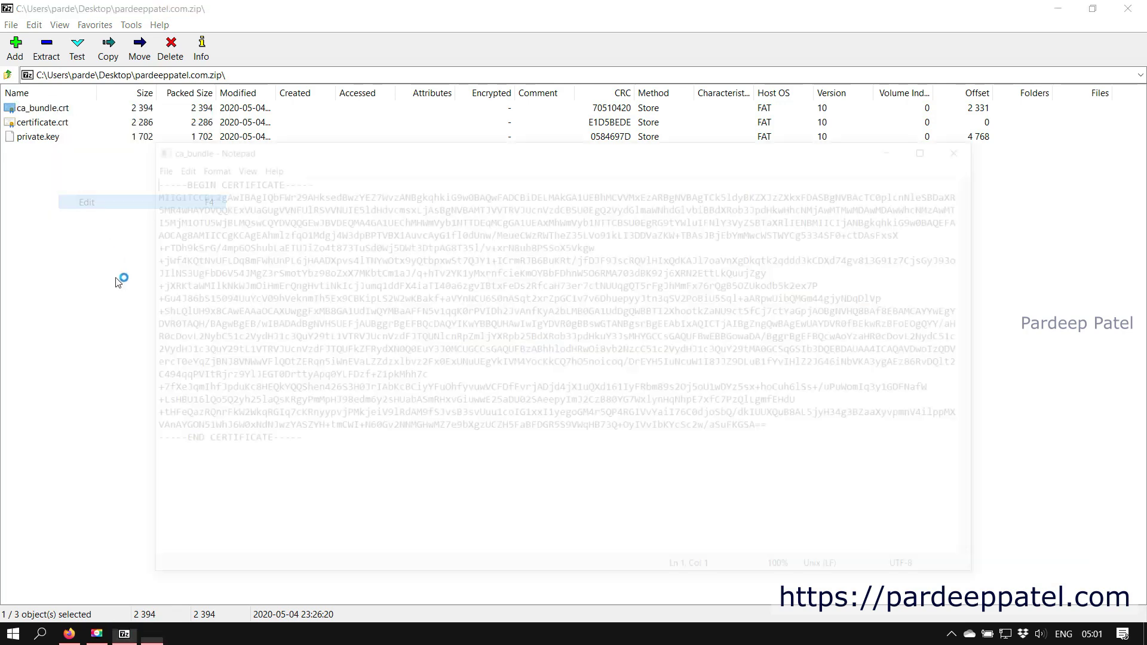
pyautogui.moveTo(309, 444); pyautogui.dragTo(141, 176)
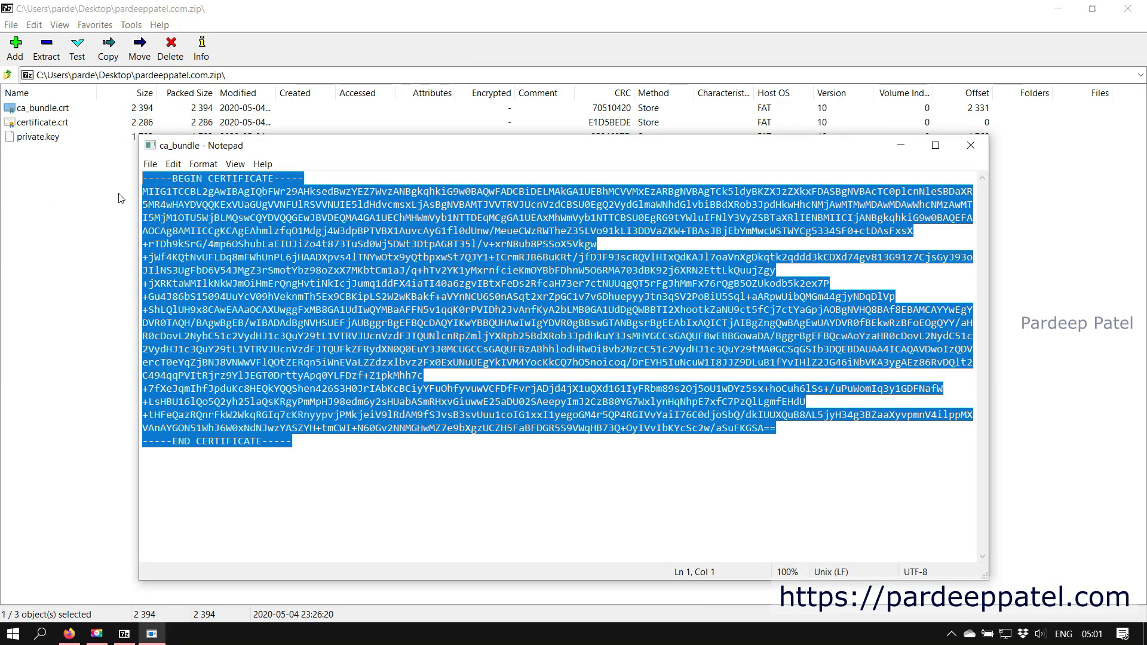
pyautogui.rightClick(200, 237)
pyautogui.click(231, 277)
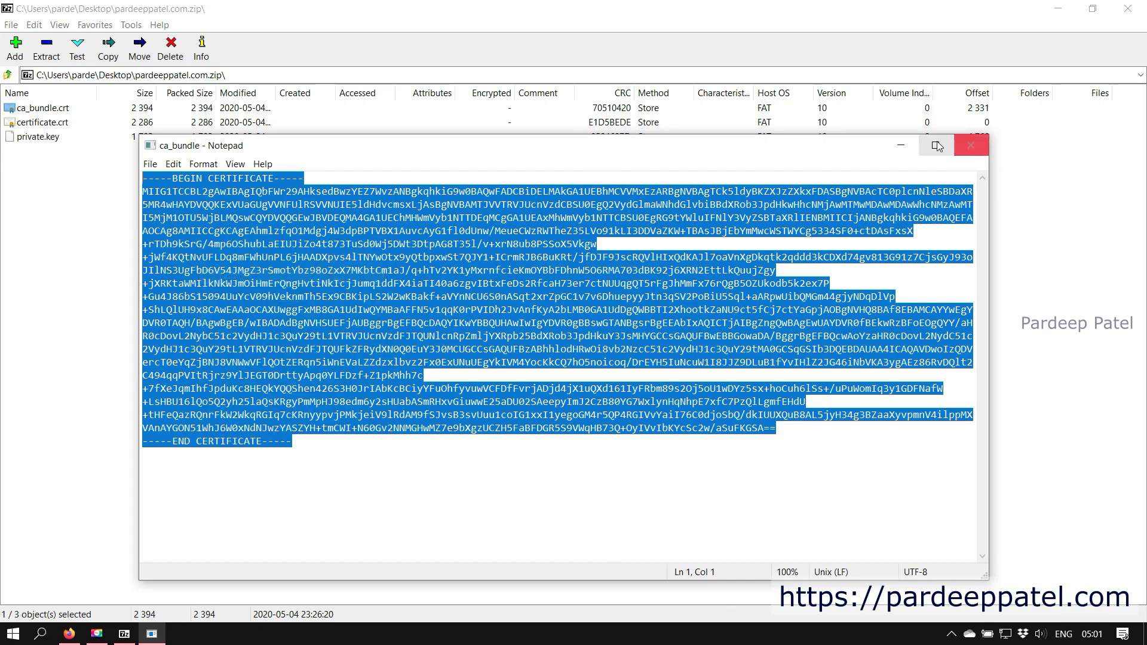
pyautogui.click(971, 146)
# Paste the CA bundle into the CABUNDLE field and install the certificate
pyautogui.click(69, 633)
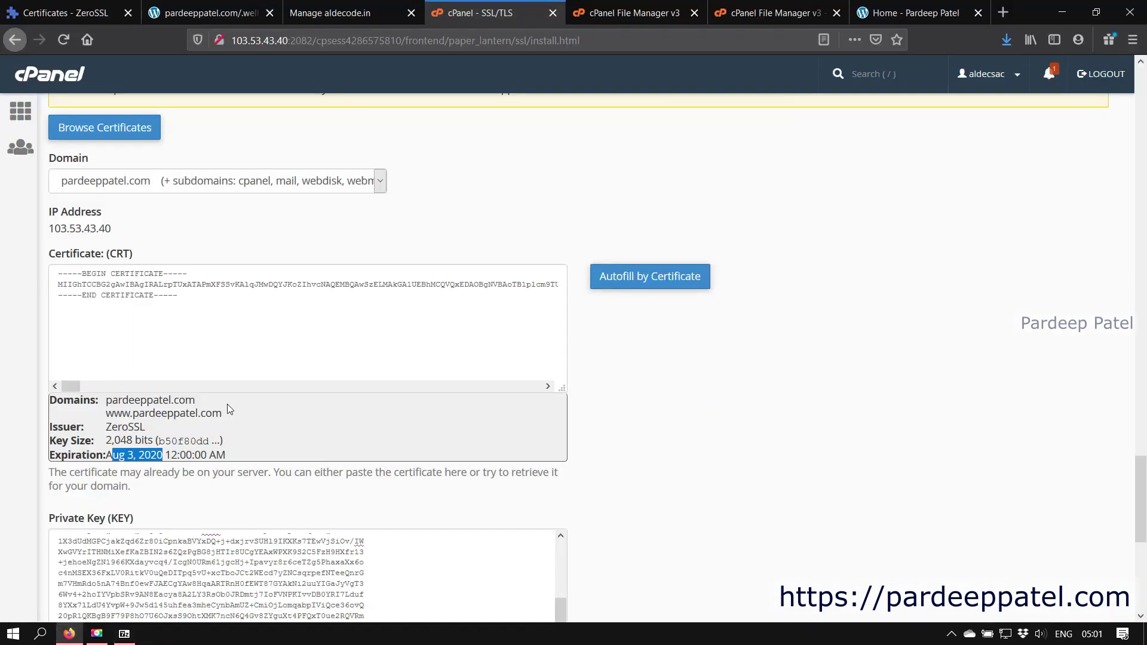
pyautogui.scroll(-6, 227, 404)
pyautogui.click(224, 368)
pyautogui.rightClick(224, 369)
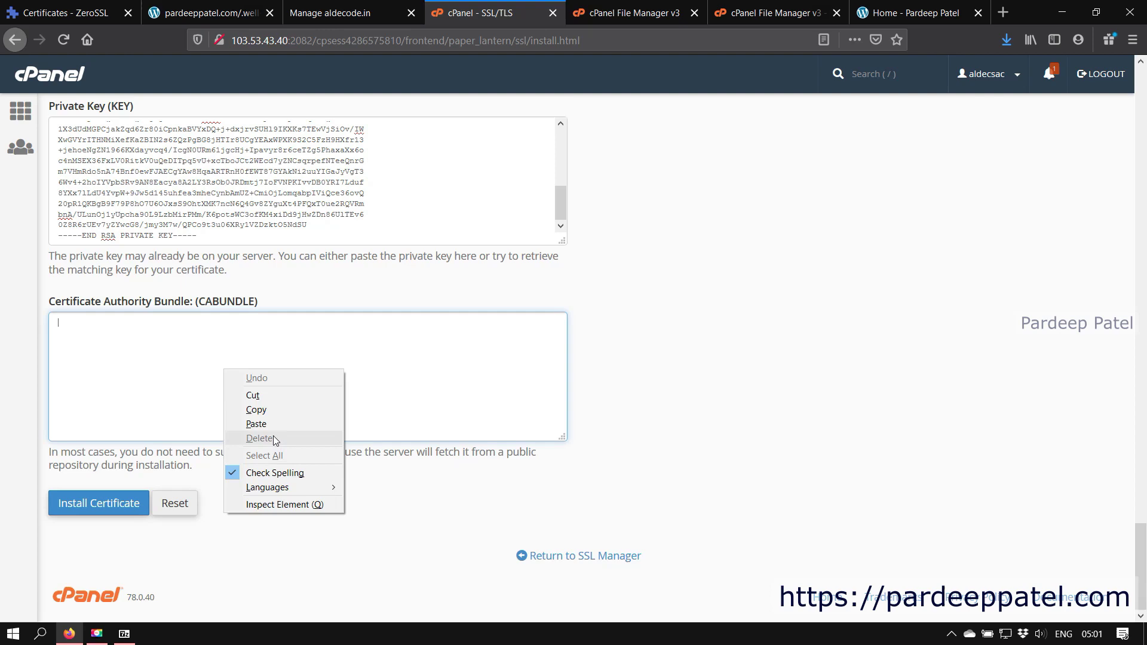
pyautogui.click(271, 427)
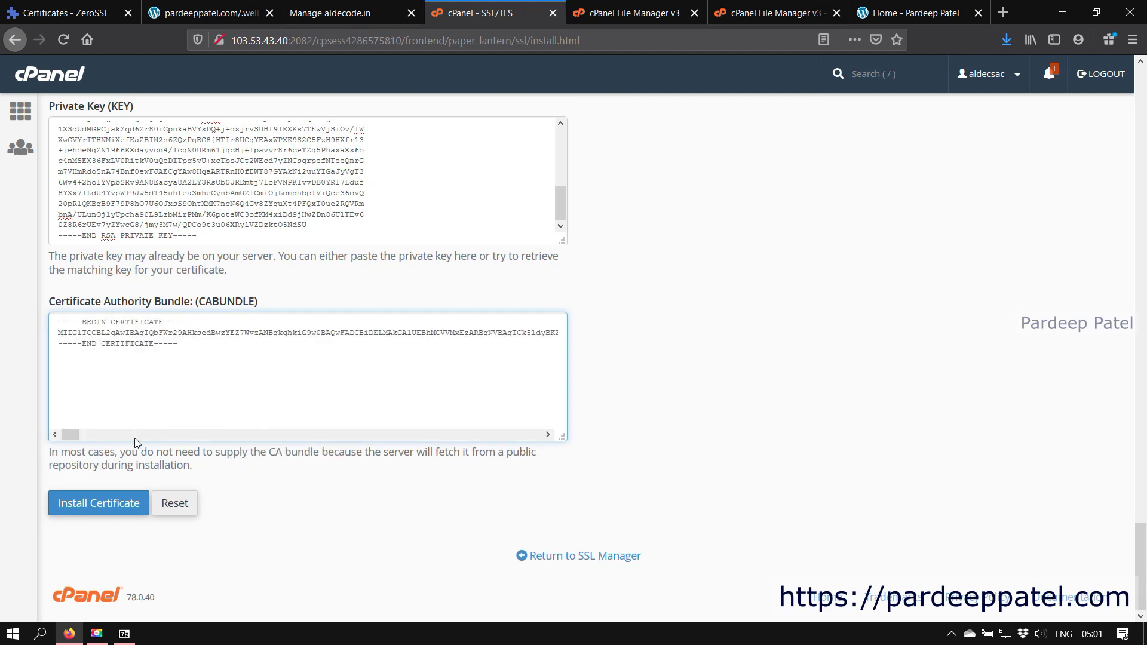
pyautogui.click(88, 506)
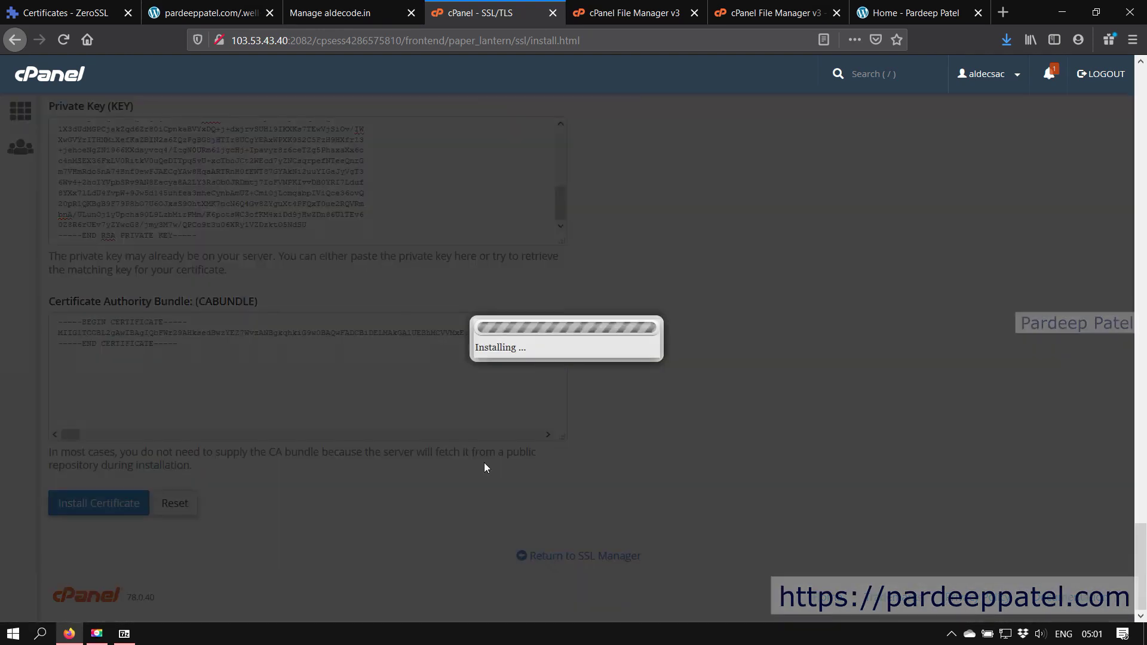